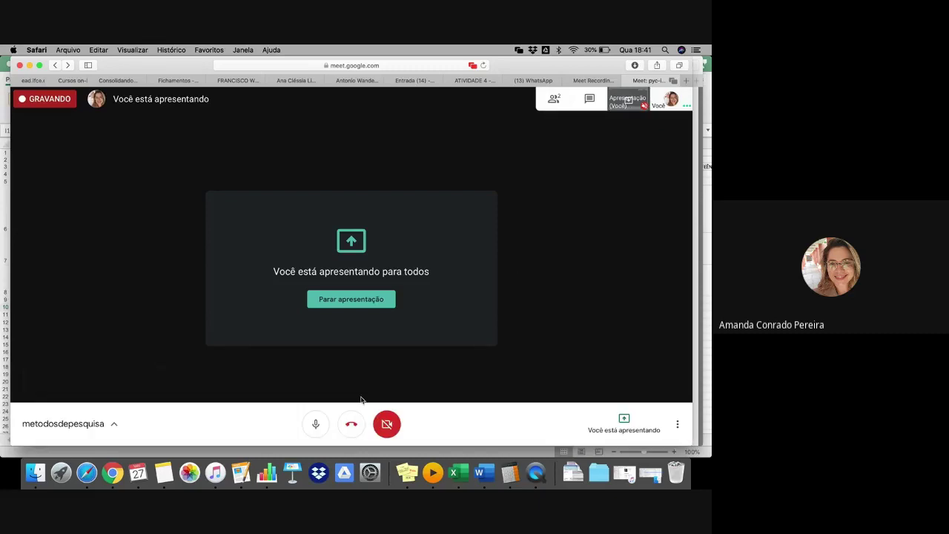
Step: Switch to the Fichamentos - DOCENCIA spreadsheet in Numbers and examine the header and first quotation rows of the open sheet
{"action": "left_click", "coordinate": [266, 472]}
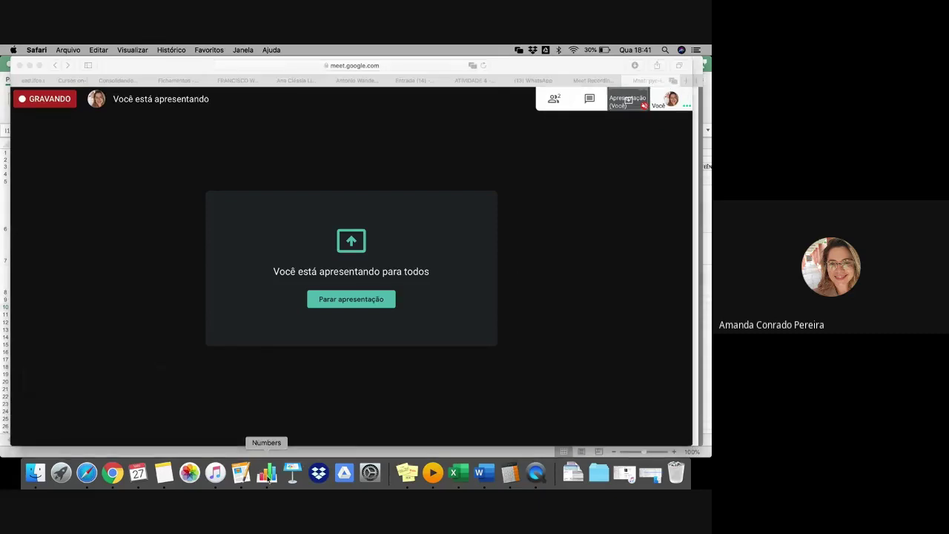
{"action": "scroll", "coordinate": [111, 193], "scroll_direction": "up", "scroll_amount": 3}
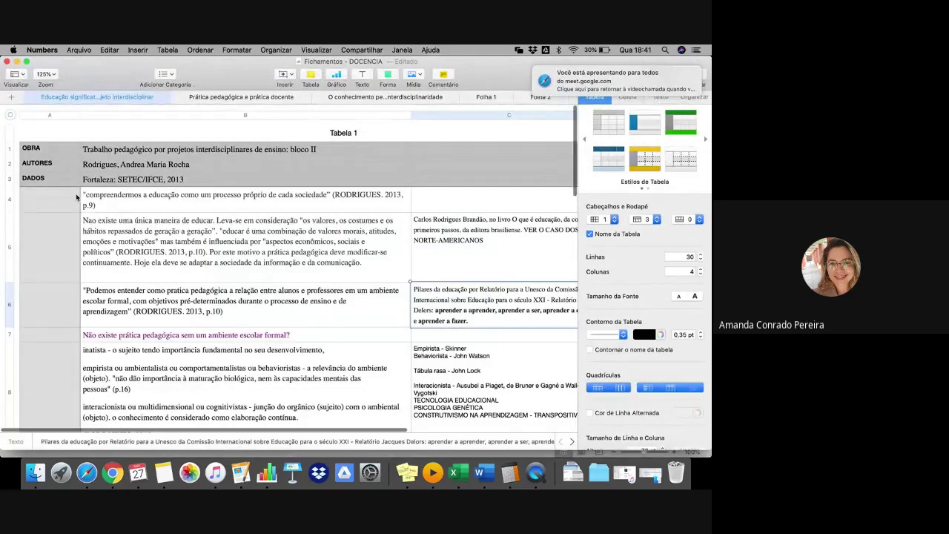
{"action": "left_click", "coordinate": [137, 200]}
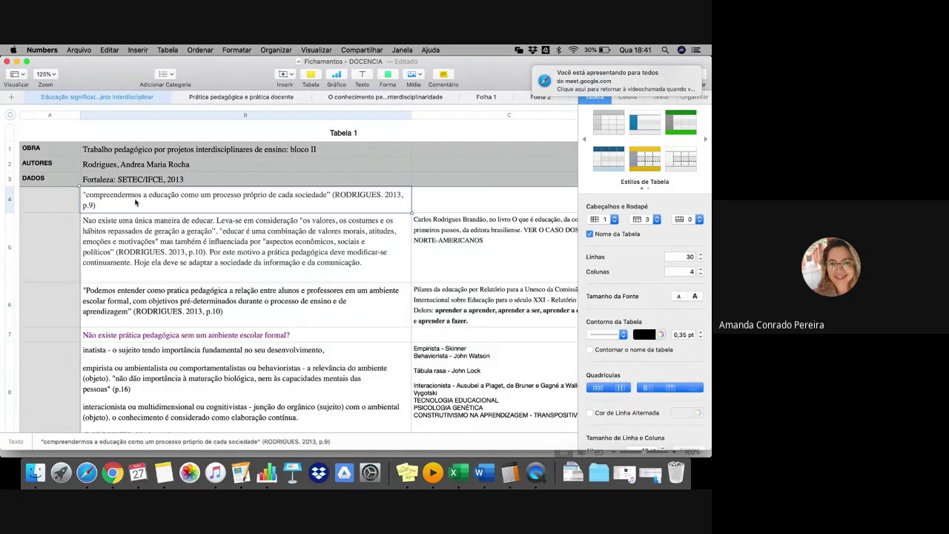
{"action": "scroll", "coordinate": [141, 231], "scroll_direction": "up", "scroll_amount": 2}
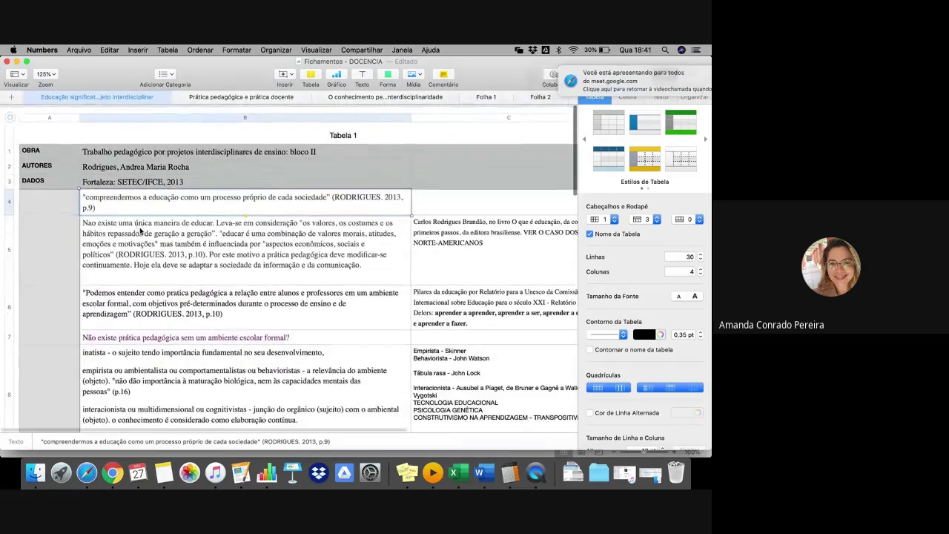
{"action": "left_click", "coordinate": [151, 218]}
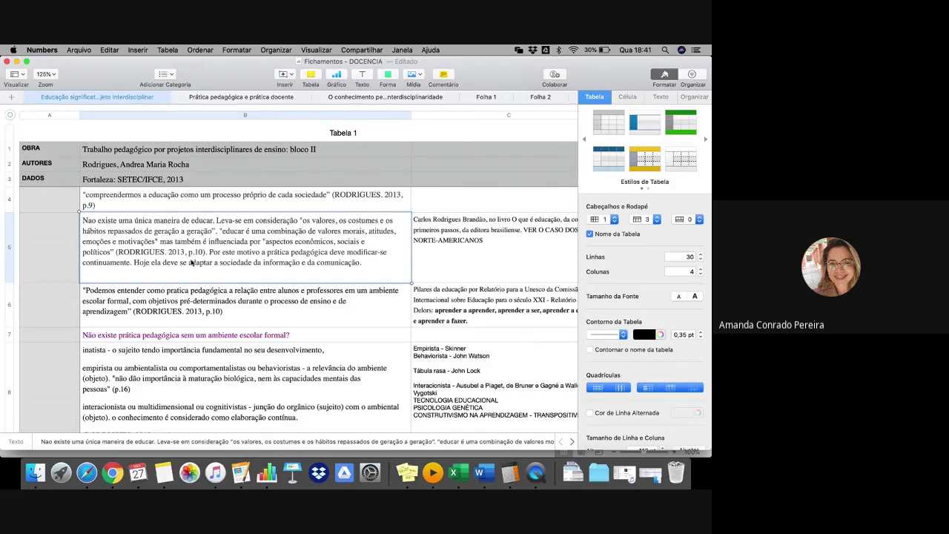
{"action": "left_click", "coordinate": [169, 178]}
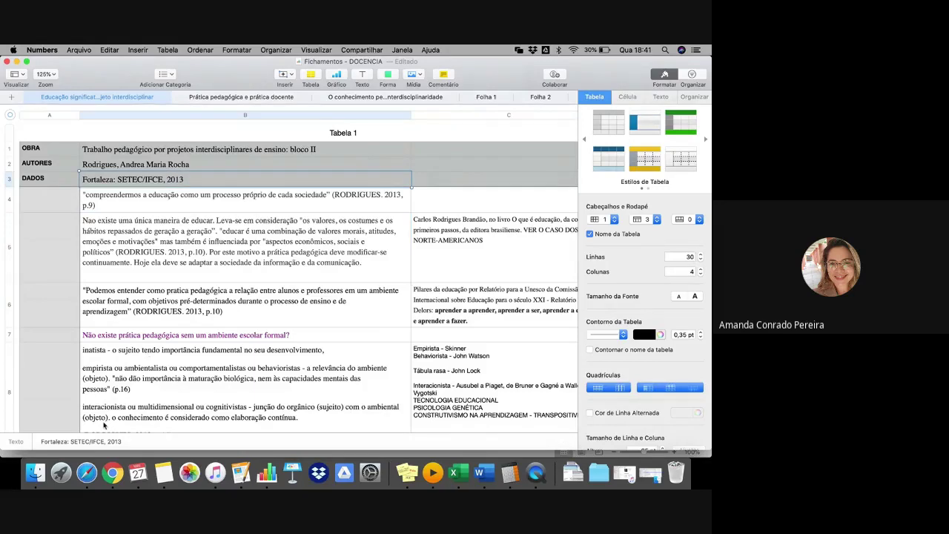
Step: Look through the files in the PÓS_DOCÊNCIA folder in Finder, and minimise the folder window
{"action": "left_click", "coordinate": [35, 473]}
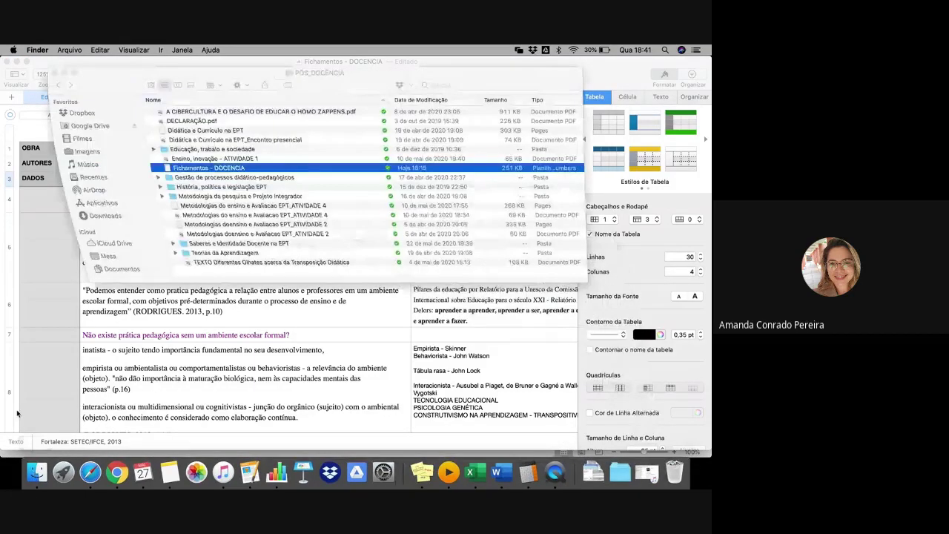
{"action": "left_click", "coordinate": [174, 159]}
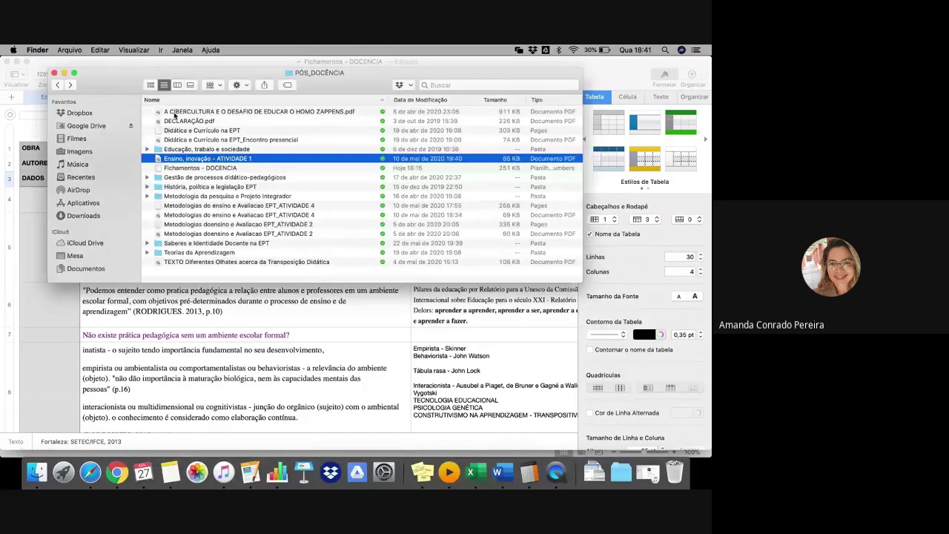
{"action": "left_click", "coordinate": [175, 112]}
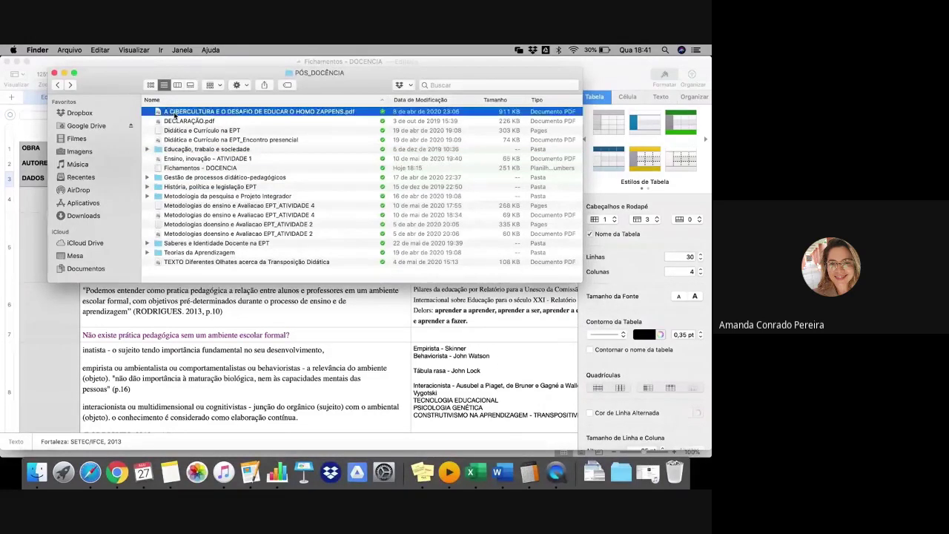
{"action": "key", "text": "Down"}
{"action": "key", "text": "Down"}
{"action": "key", "text": "Down"}
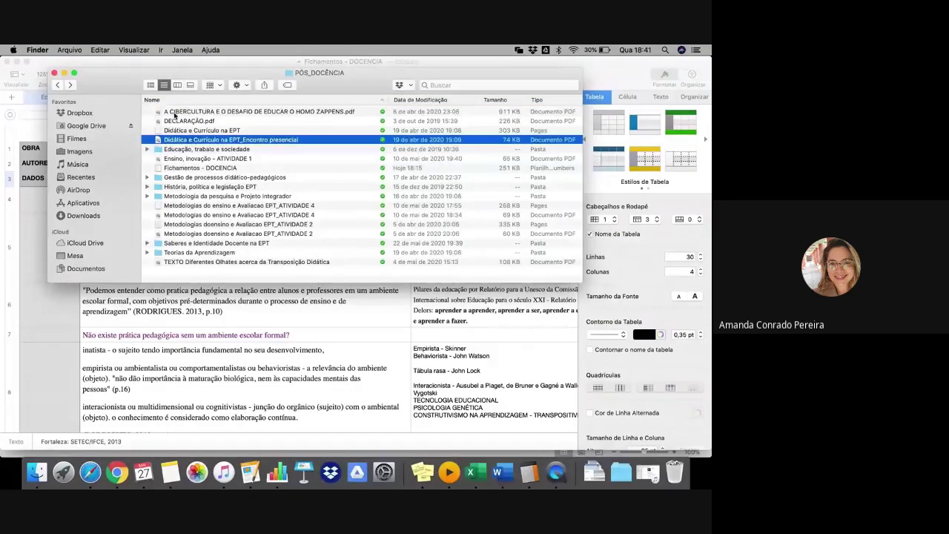
{"action": "key", "text": "Down"}
{"action": "key", "text": "Down"}
{"action": "key", "text": "Down"}
{"action": "key", "text": "Down"}
{"action": "key", "text": "Down"}
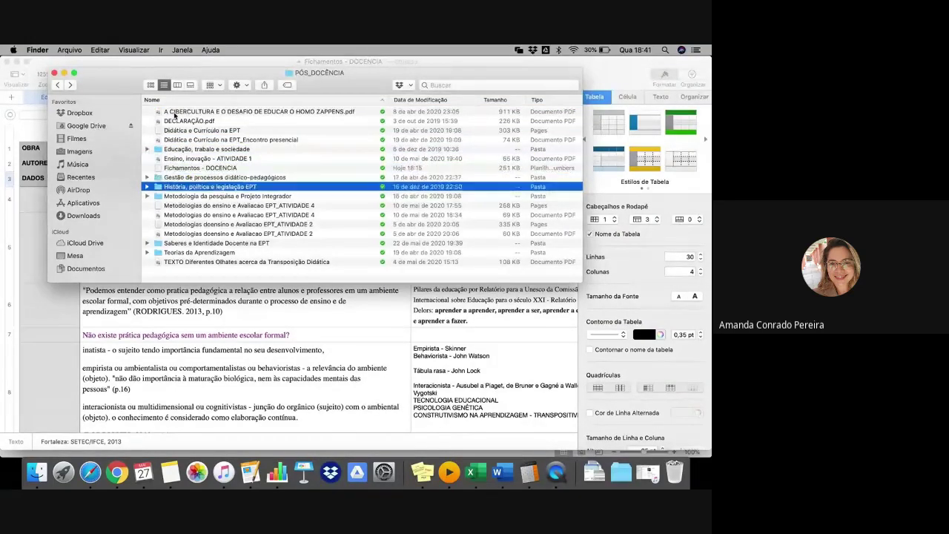
{"action": "key", "text": "Down"}
{"action": "key", "text": "Down"}
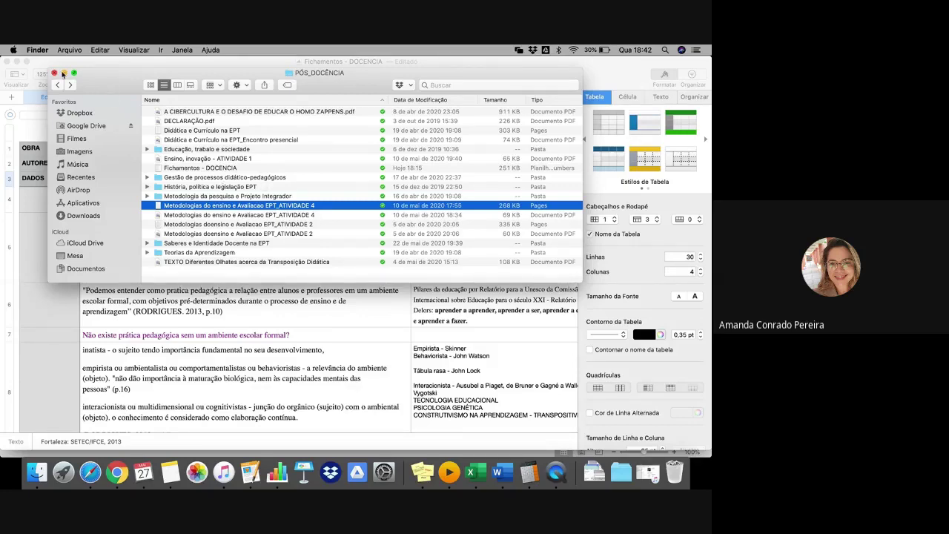
{"action": "left_click", "coordinate": [63, 73]}
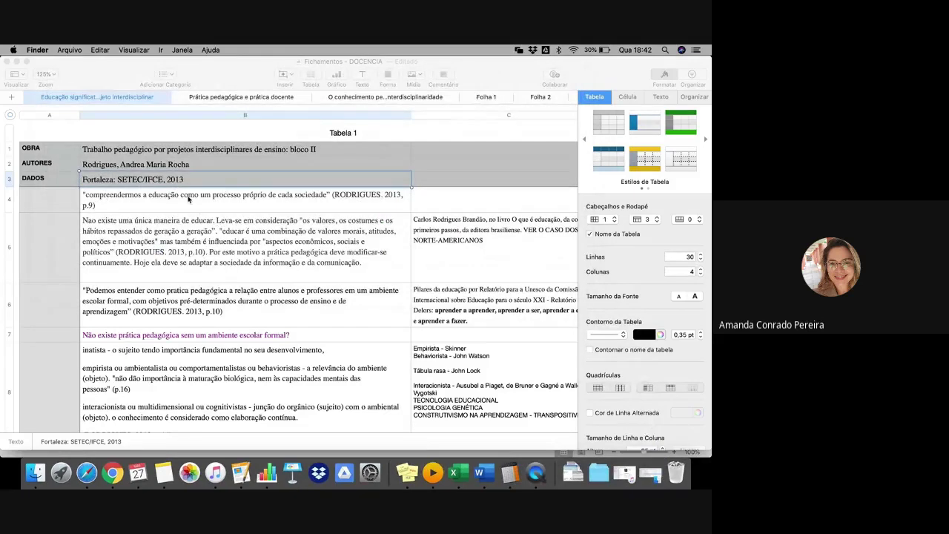
Step: Return to the Fichamentos - DOCENCIA spreadsheet and look through its sheets from the first one to Folha 1
{"action": "left_click", "coordinate": [187, 199]}
{"action": "left_click", "coordinate": [187, 199]}
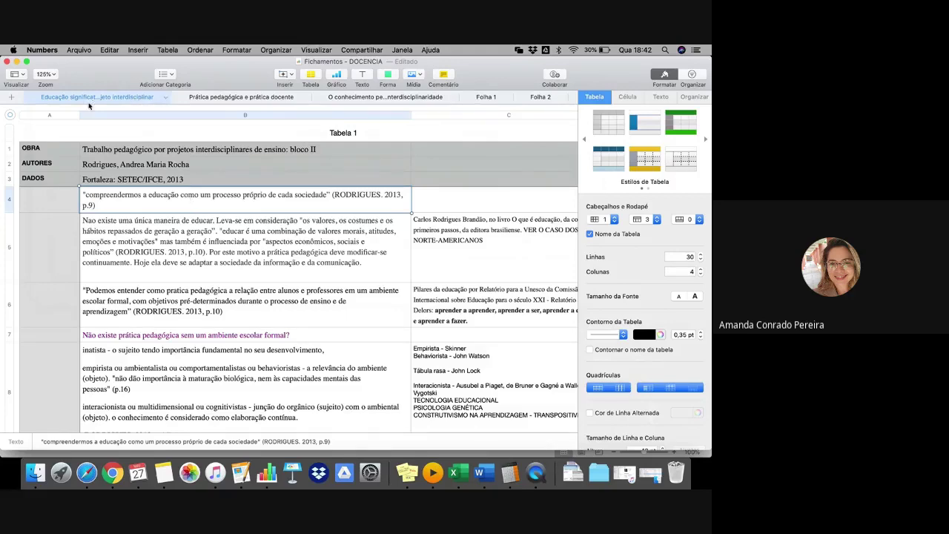
{"action": "left_click", "coordinate": [215, 98]}
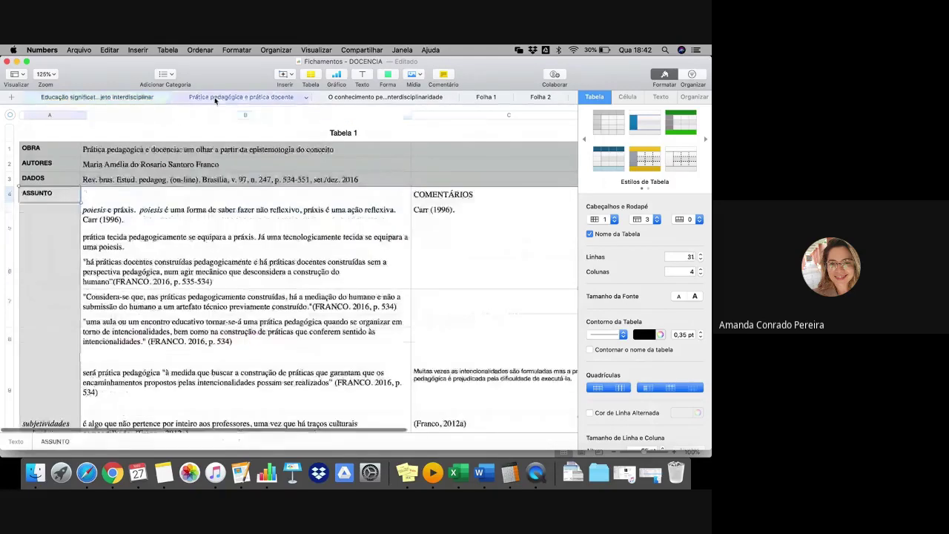
{"action": "left_click", "coordinate": [365, 98]}
{"action": "left_click", "coordinate": [483, 97]}
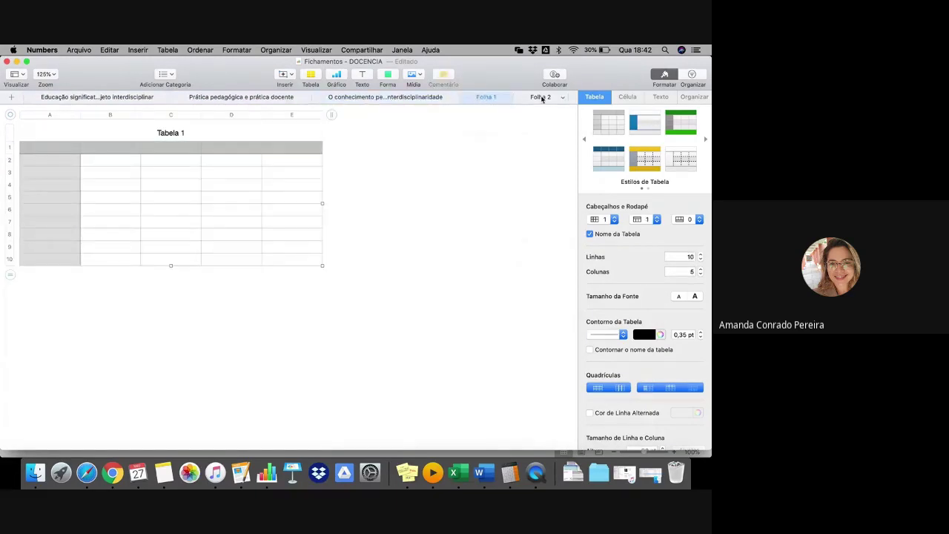
Step: Add two new blank sheets to the spreadsheet and bring the first sheets back into reach
{"action": "left_click", "coordinate": [8, 98]}
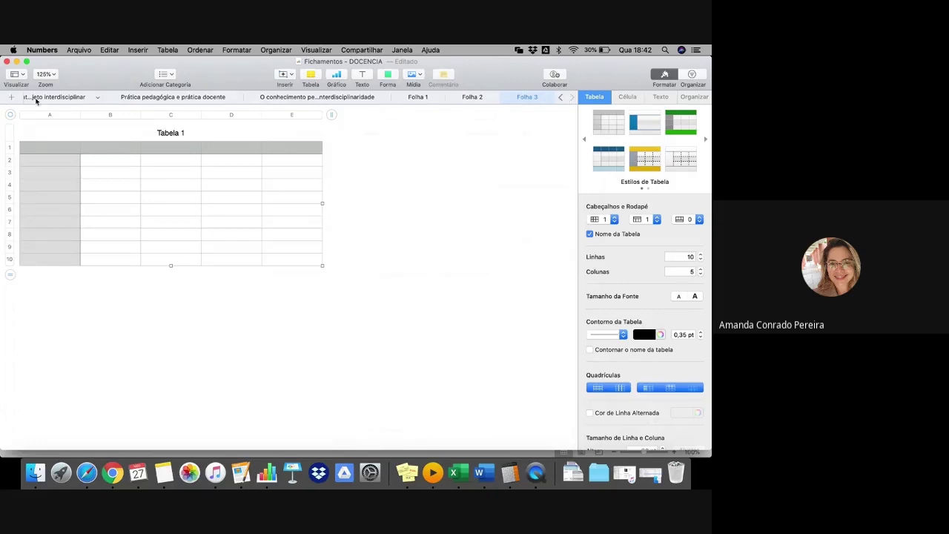
{"action": "left_click", "coordinate": [10, 99]}
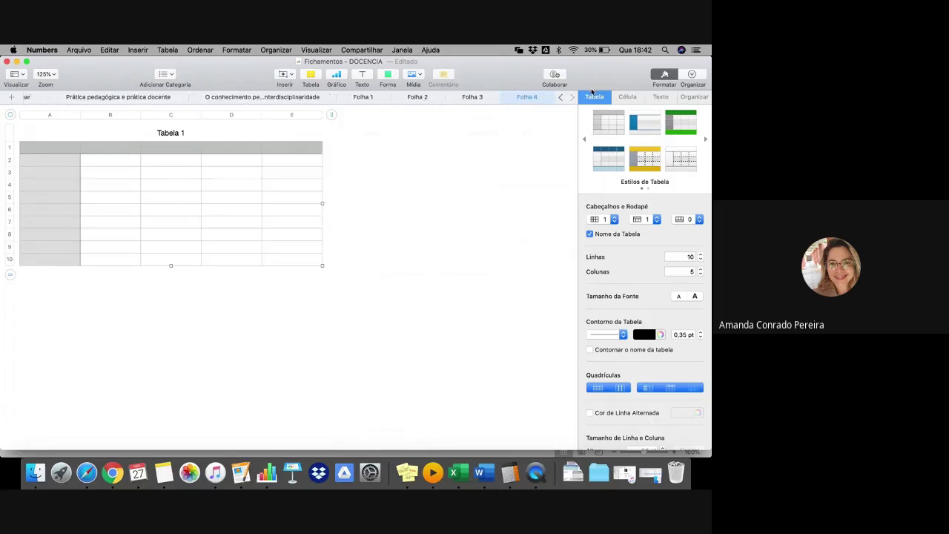
{"action": "left_click", "coordinate": [559, 97]}
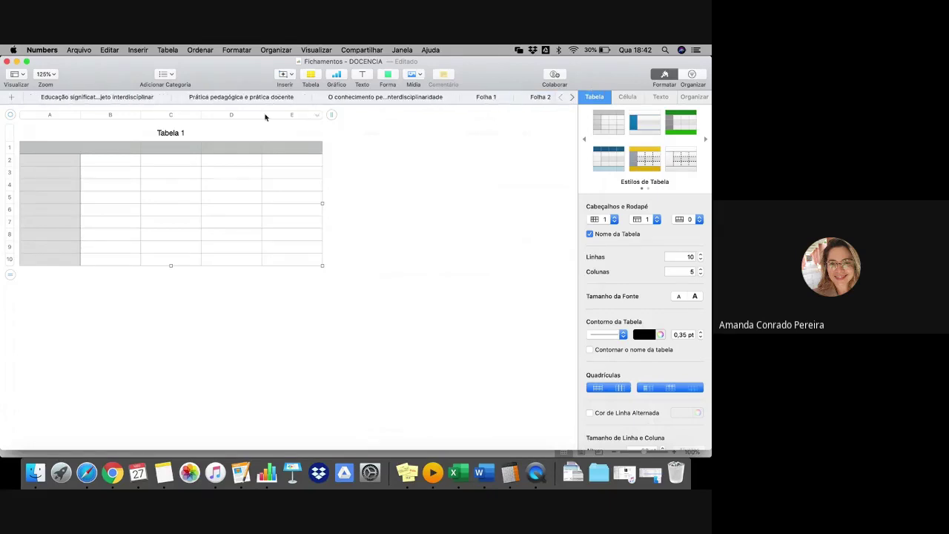
Step: Review the three filled reading-notes sheets and return to the first one
{"action": "left_click", "coordinate": [105, 98]}
{"action": "left_click", "coordinate": [277, 97]}
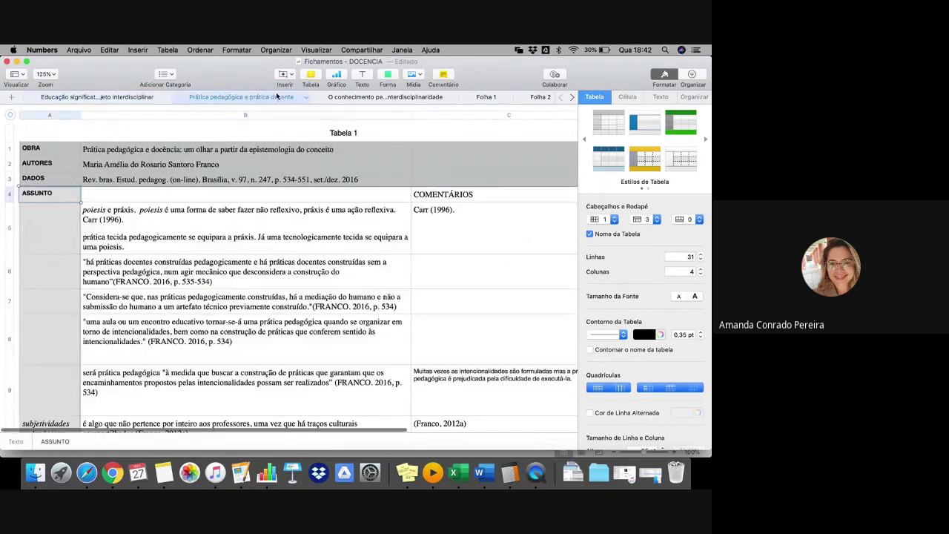
{"action": "left_click", "coordinate": [331, 101]}
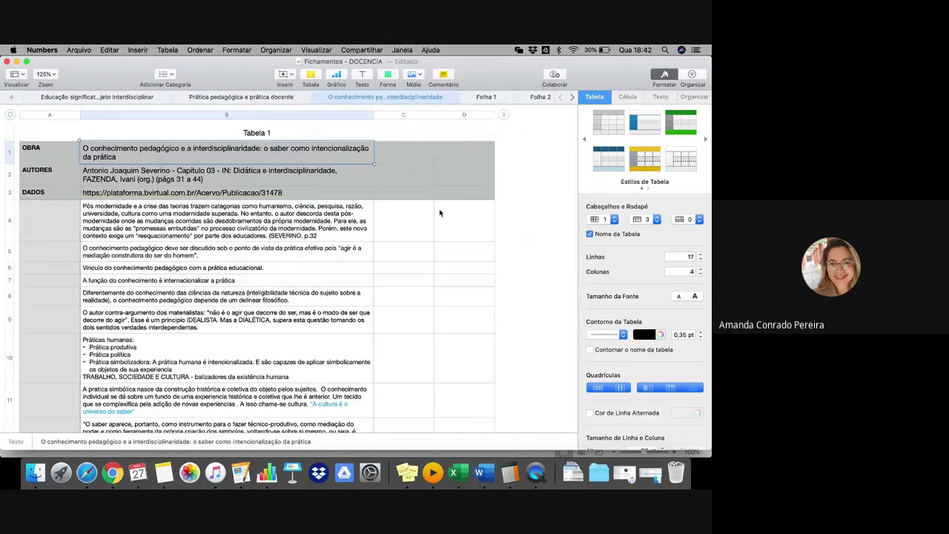
{"action": "left_click", "coordinate": [77, 96]}
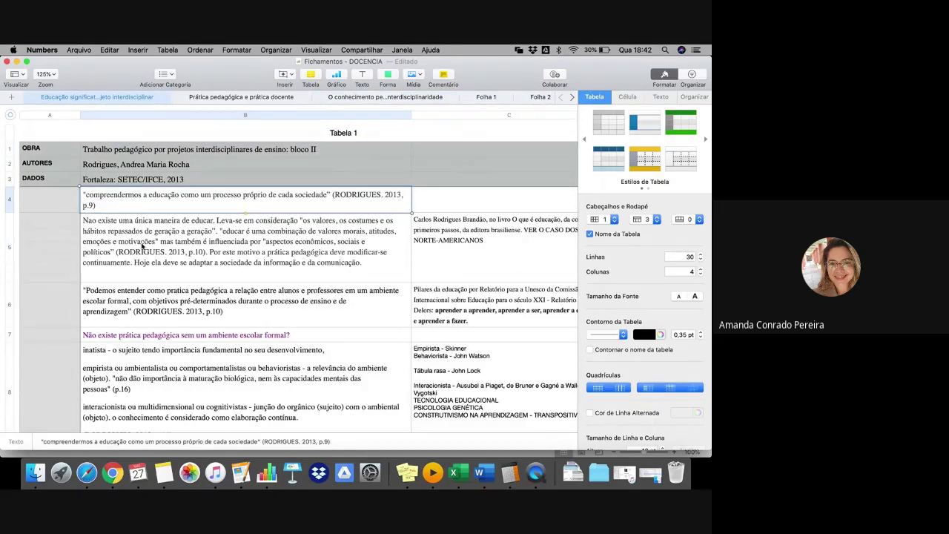
Step: Examine row 5 on the first sheet, from its empty subject cell to its quotation and comment cells
{"action": "left_click", "coordinate": [38, 236]}
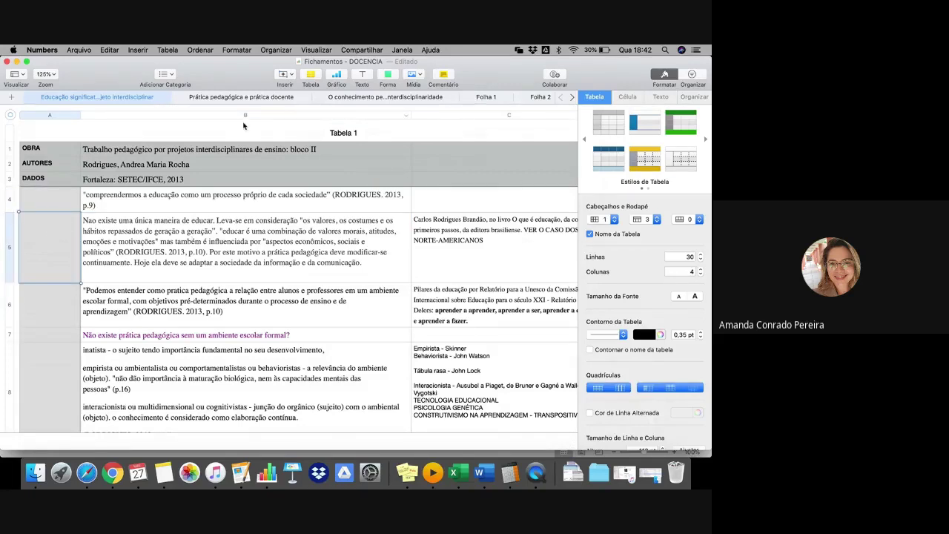
{"action": "left_click", "coordinate": [166, 222]}
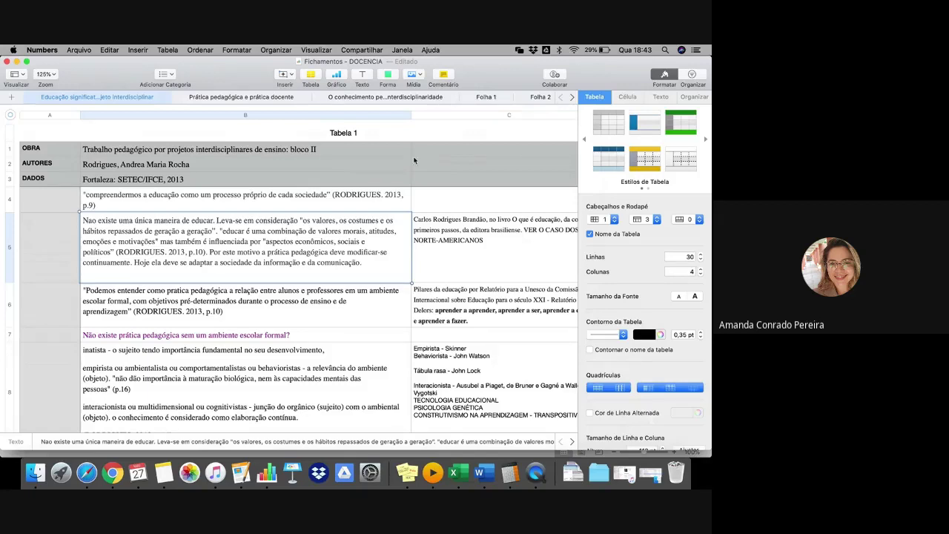
{"action": "left_click", "coordinate": [459, 267]}
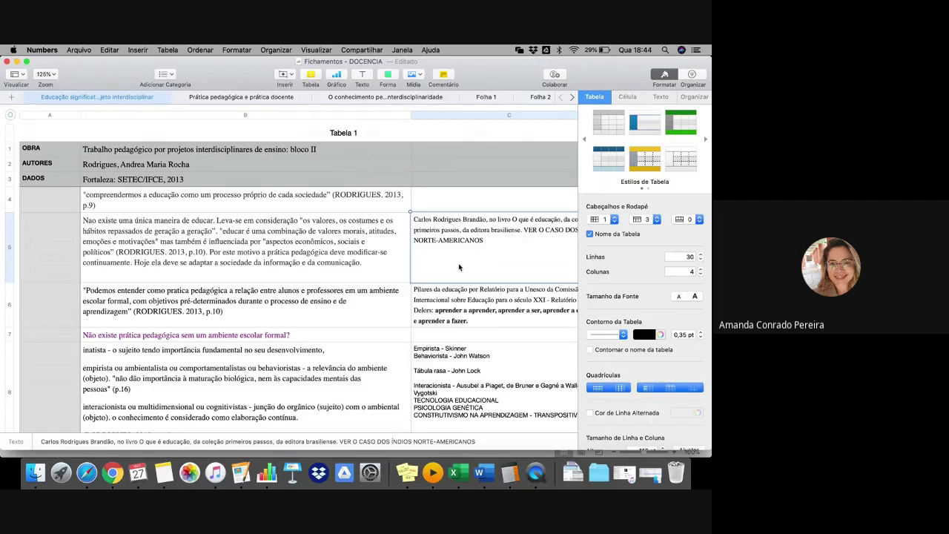
{"action": "left_click", "coordinate": [301, 207]}
{"action": "left_click", "coordinate": [299, 238]}
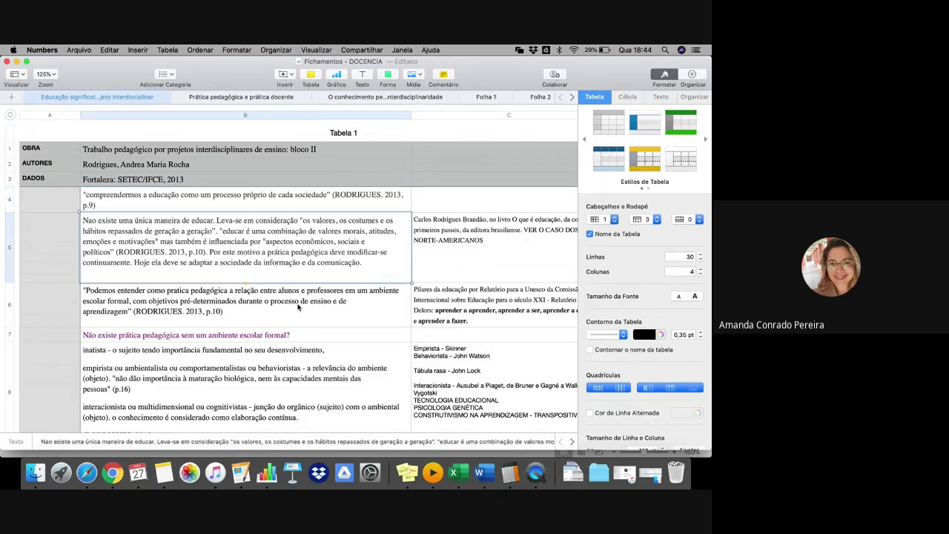
Step: Check the AUTORES entry, compare the other two filled sheets, and return to the first sheet
{"action": "left_click", "coordinate": [126, 166]}
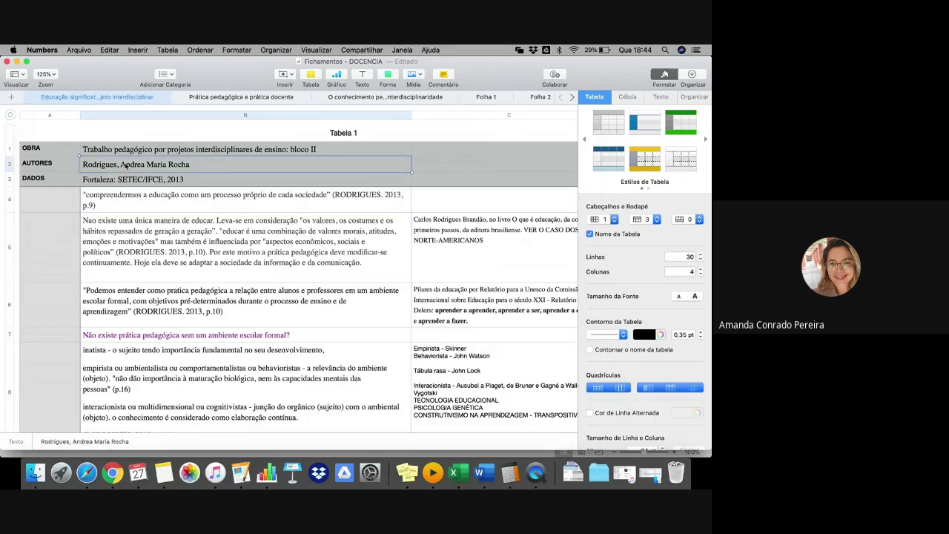
{"action": "left_click", "coordinate": [231, 97]}
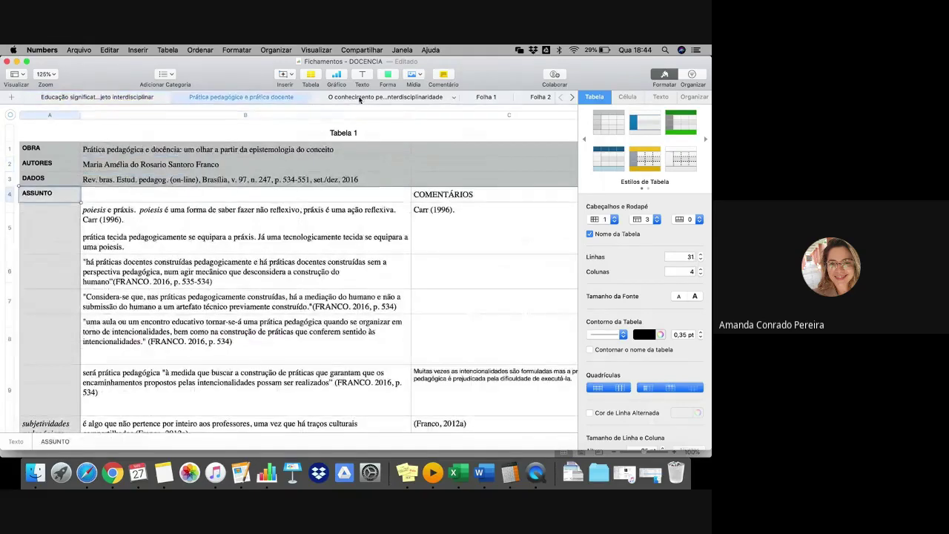
{"action": "left_click", "coordinate": [366, 99]}
{"action": "left_click", "coordinate": [97, 98]}
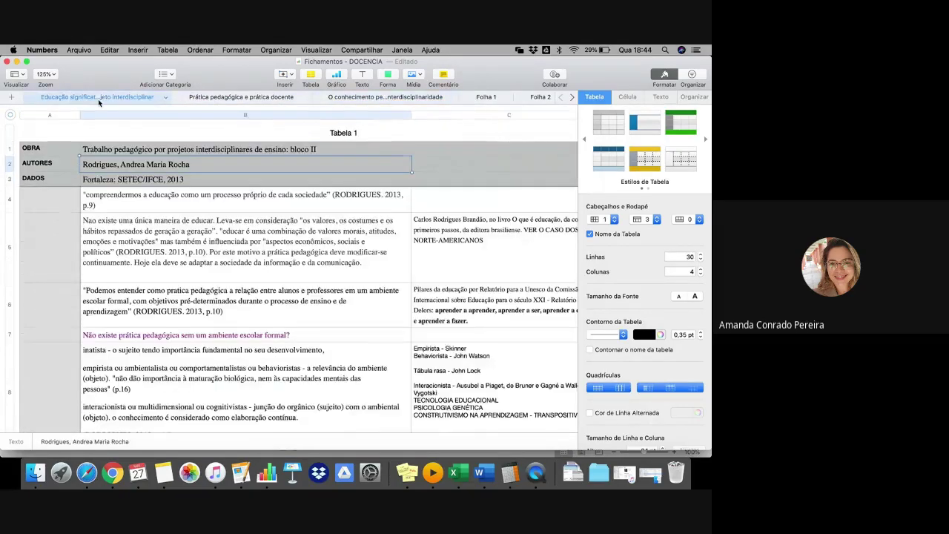
Step: Examine the OBRA, AUTORES and DADOS entries in the first sheet's header rows
{"action": "left_click", "coordinate": [104, 149]}
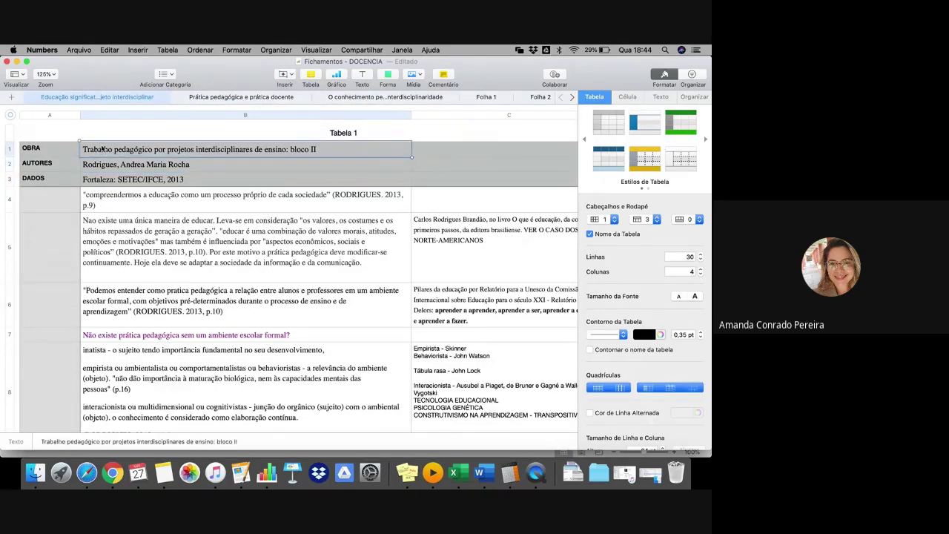
{"action": "key", "text": "Down"}
{"action": "key", "text": "Up"}
{"action": "key", "text": "Down"}
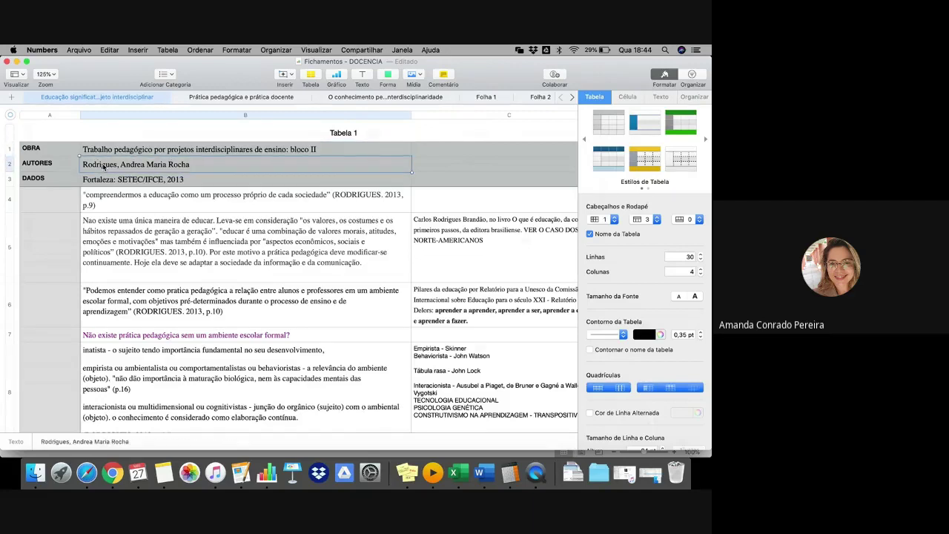
{"action": "key", "text": "Down"}
{"action": "key", "text": "Up"}
{"action": "key", "text": "Up"}
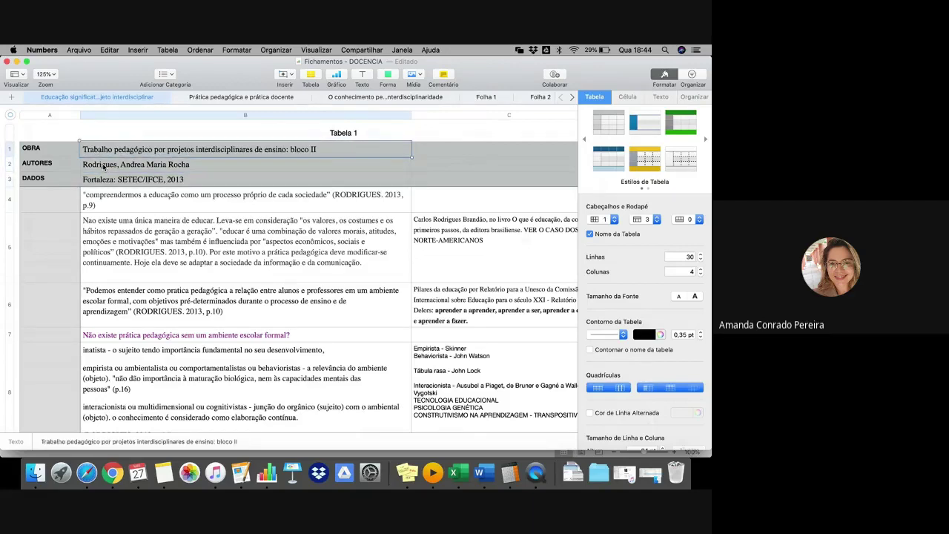
{"action": "left_click", "coordinate": [104, 166]}
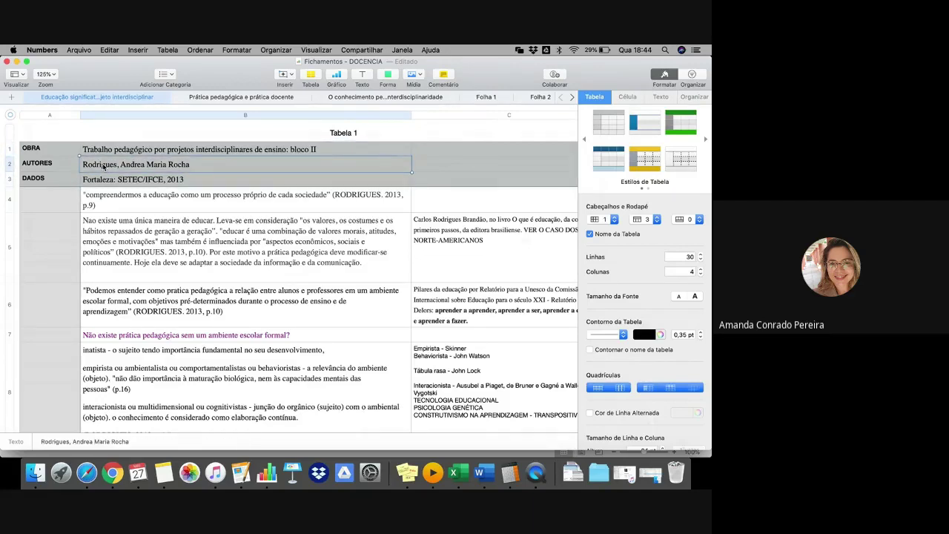
Step: Open the "Prática pedagógica e prática docente" sheet and examine its OBRA, AUTORES and DADOS entries
{"action": "left_click", "coordinate": [238, 96]}
{"action": "left_click", "coordinate": [155, 148]}
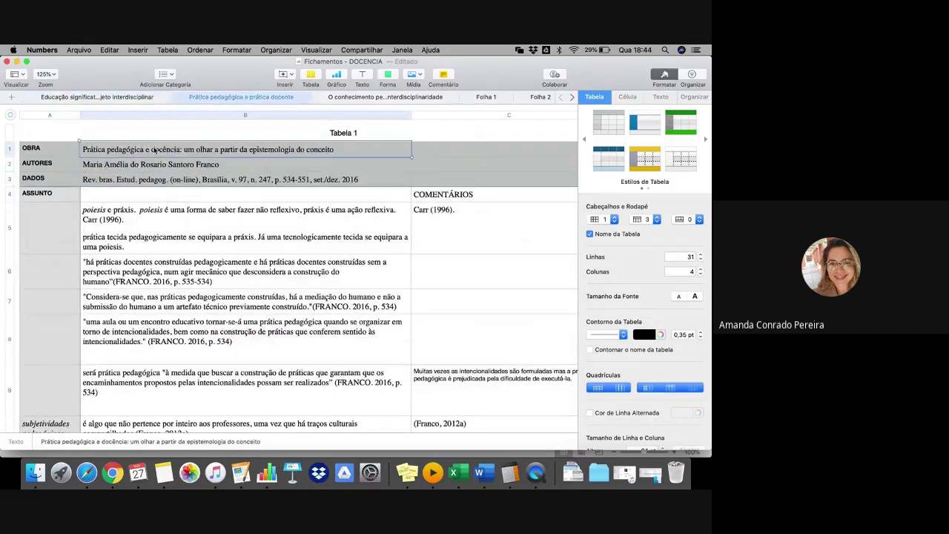
{"action": "key", "text": "Down"}
{"action": "key", "text": "Down"}
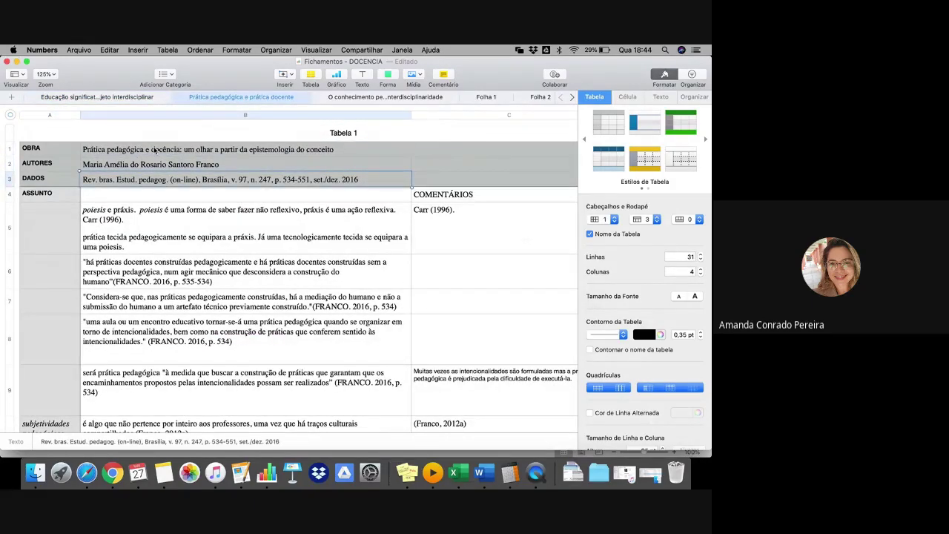
Step: Examine the OBRA row, from its label to the work's title and the empty cell beside it
{"action": "key", "text": "Up"}
{"action": "key", "text": "Up"}
{"action": "key", "text": "Right"}
{"action": "key", "text": "Right"}
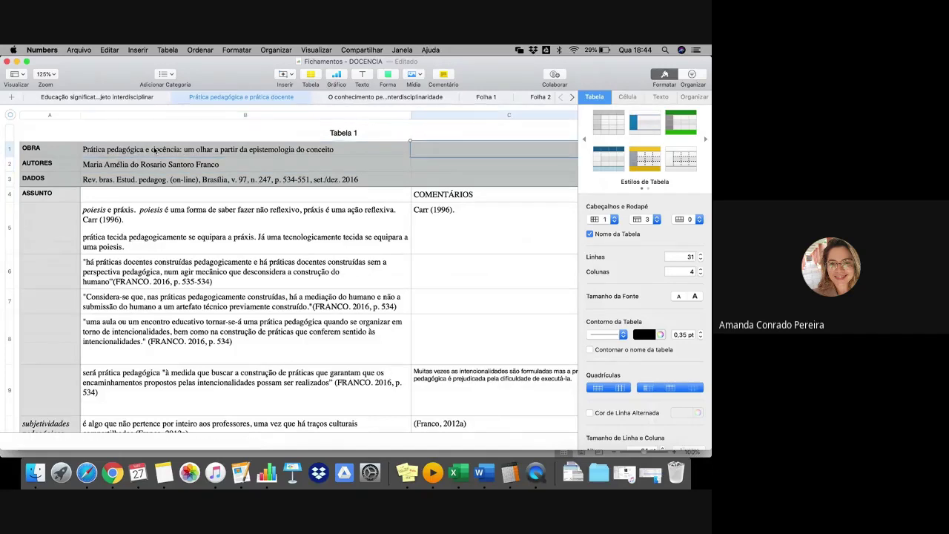
{"action": "key", "text": "Left"}
{"action": "key", "text": "Left"}
{"action": "key", "text": "Left"}
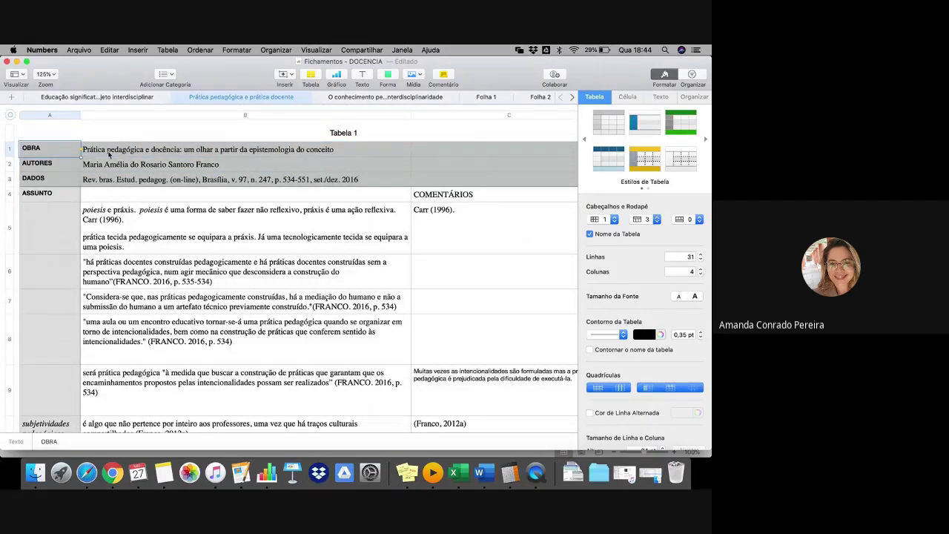
{"action": "left_click", "coordinate": [135, 151]}
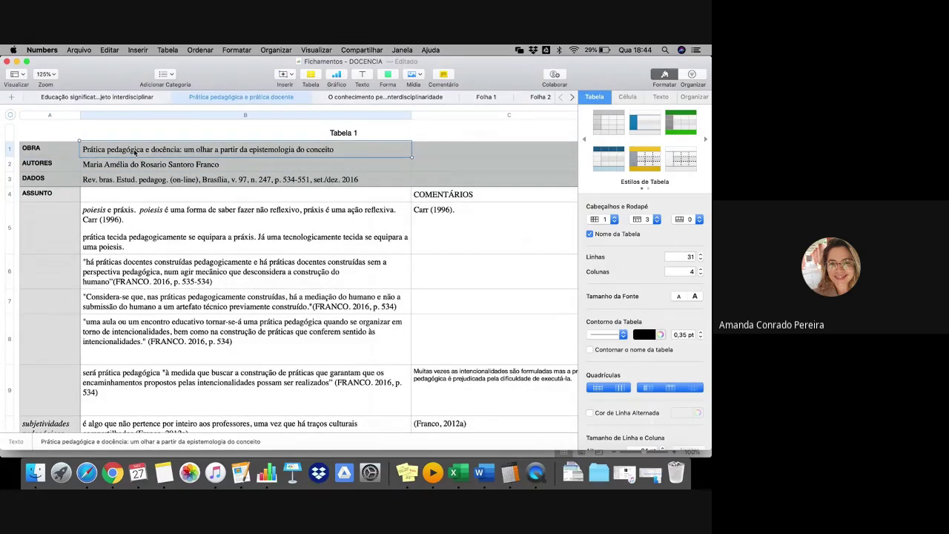
{"action": "key", "text": "Right"}
{"action": "key", "text": "Left"}
Step: Compare the three filled sheets and examine the row 5 quotation on the first sheet
{"action": "left_click", "coordinate": [91, 98]}
{"action": "left_click", "coordinate": [229, 100]}
{"action": "left_click", "coordinate": [357, 98]}
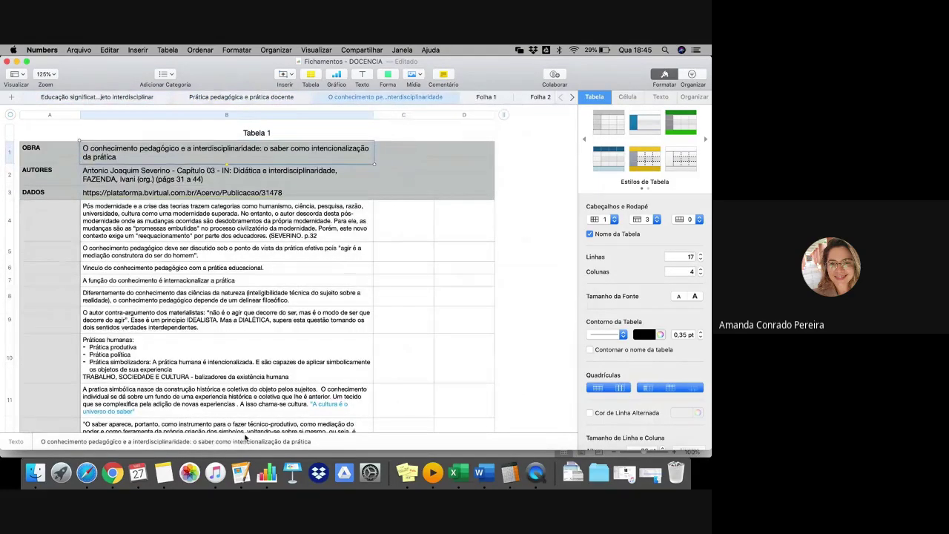
{"action": "left_click", "coordinate": [87, 98]}
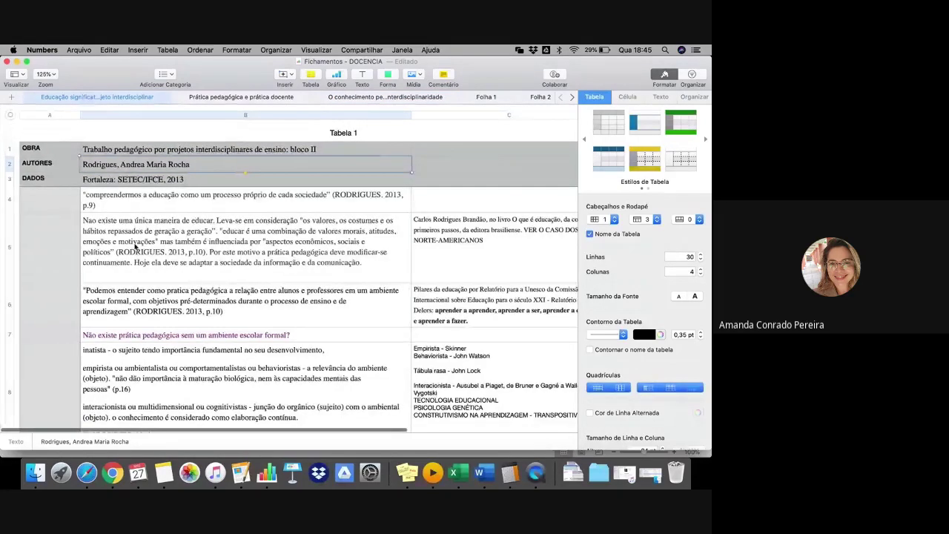
{"action": "left_click", "coordinate": [121, 238]}
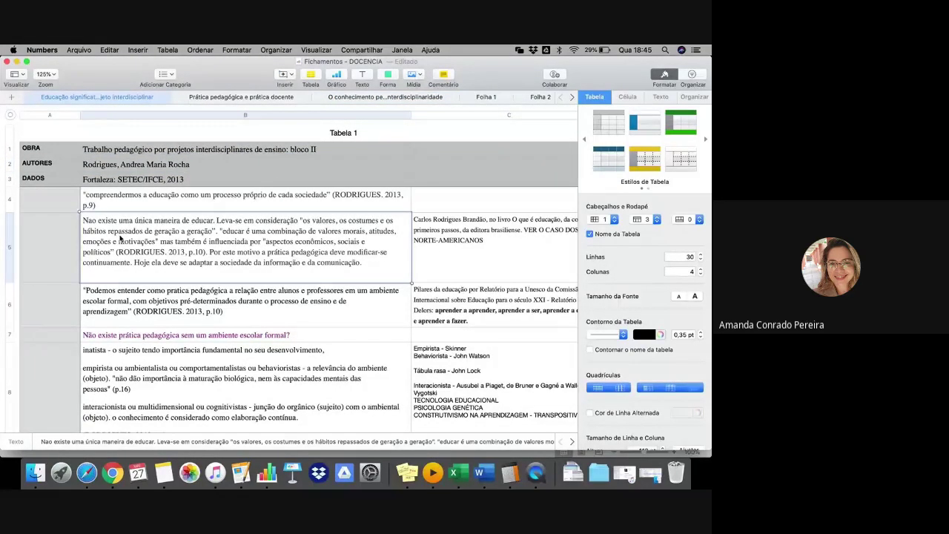
Step: Return to the "Prática pedagógica e prática docente" sheet and examine its ASSUNTO label and the quotations in rows 5 to 8
{"action": "left_click", "coordinate": [230, 99]}
{"action": "left_click", "coordinate": [56, 198]}
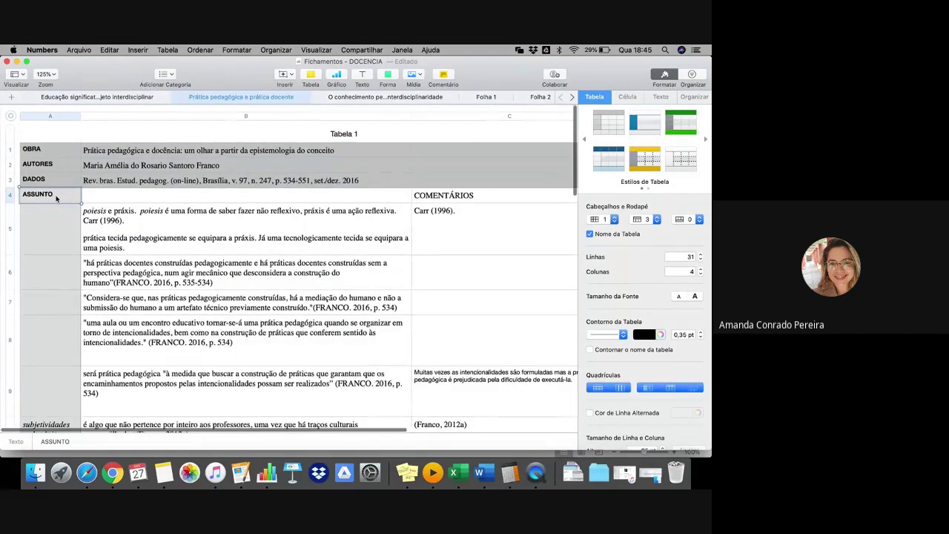
{"action": "left_click", "coordinate": [59, 209]}
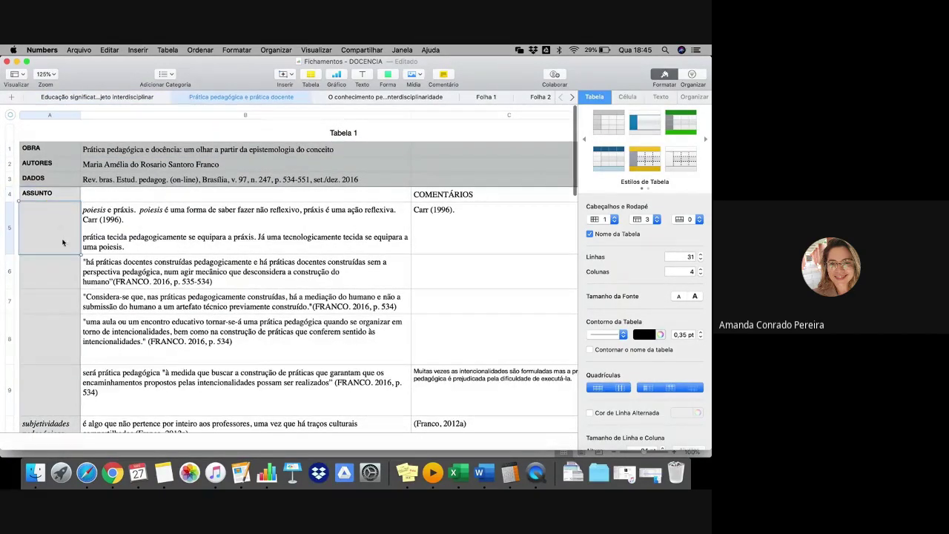
{"action": "left_click", "coordinate": [147, 234]}
{"action": "left_click", "coordinate": [148, 265]}
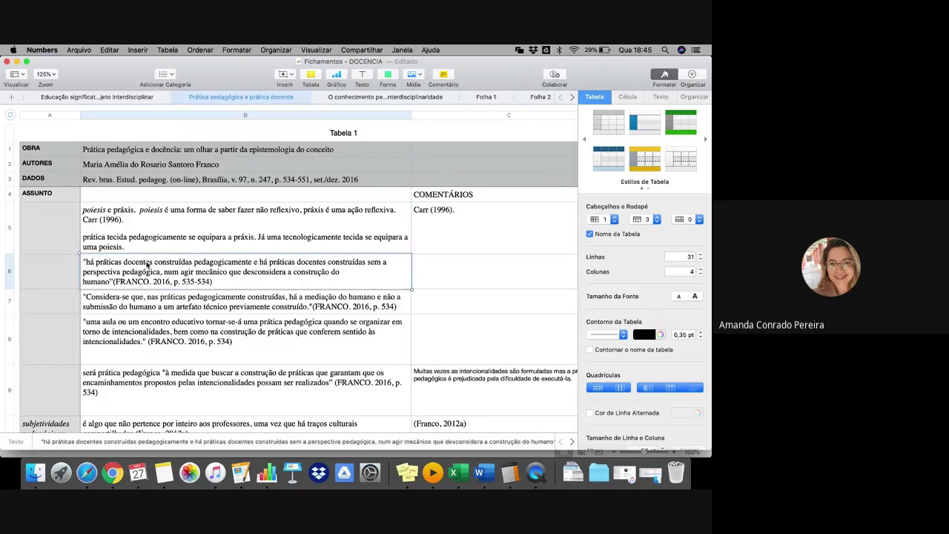
{"action": "left_click", "coordinate": [149, 311]}
{"action": "left_click", "coordinate": [146, 346]}
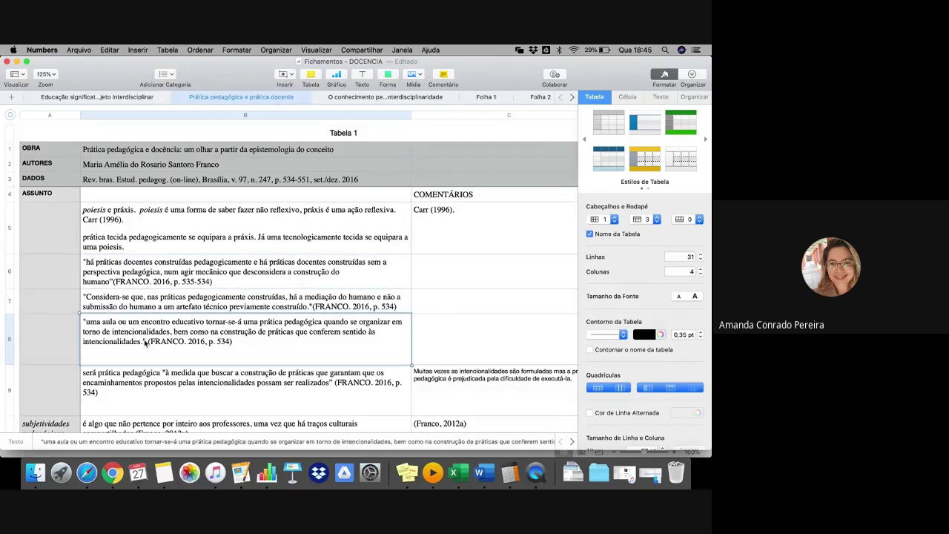
{"action": "left_click", "coordinate": [141, 305]}
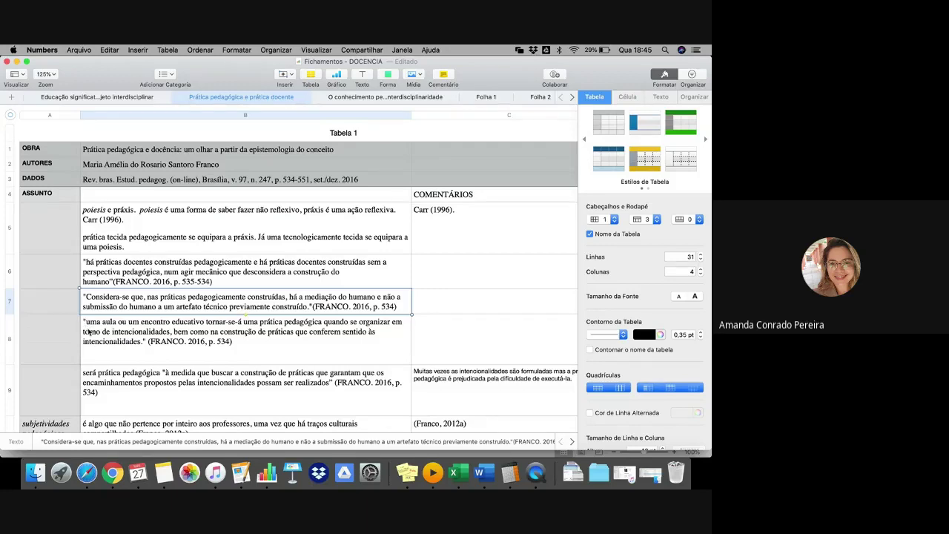
Step: Examine the subject column from row 5 through "subjetividades pedagógicas" and "Prática educativa" to "Racionalidade pedagógica técnico científica"
{"action": "left_click", "coordinate": [43, 229]}
{"action": "left_click", "coordinate": [44, 267]}
{"action": "scroll", "coordinate": [45, 267], "scroll_direction": "down", "scroll_amount": 2}
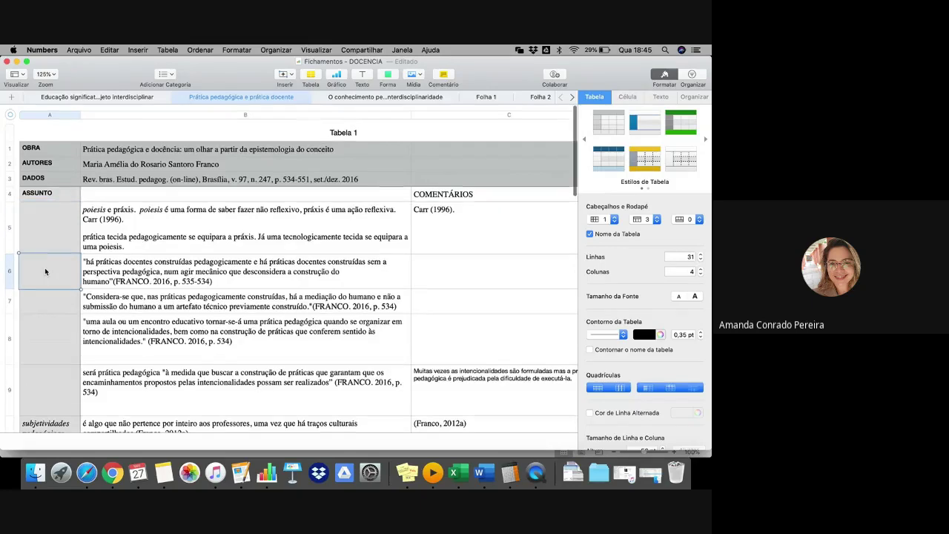
{"action": "scroll", "coordinate": [44, 271], "scroll_direction": "down", "scroll_amount": 4}
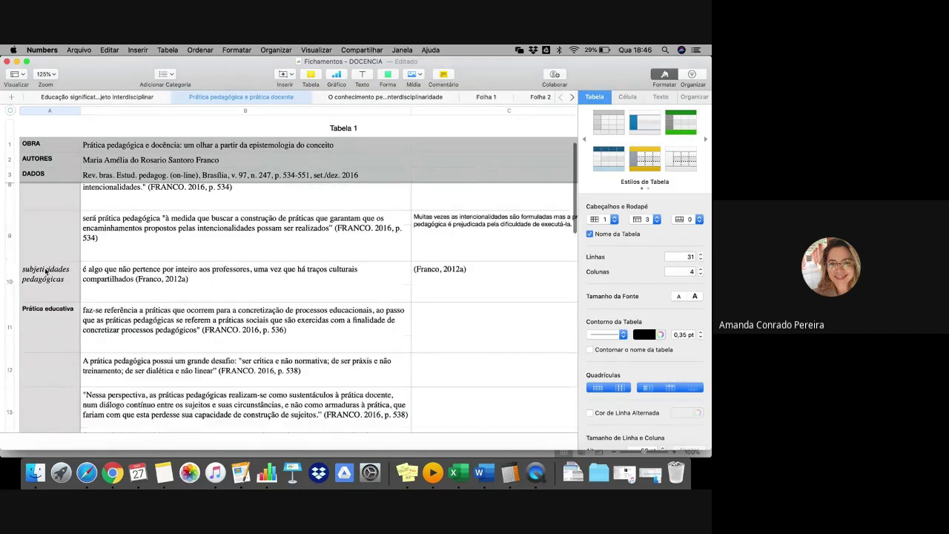
{"action": "left_click", "coordinate": [45, 272]}
{"action": "scroll", "coordinate": [43, 286], "scroll_direction": "up", "scroll_amount": 2}
{"action": "scroll", "coordinate": [44, 285], "scroll_direction": "up", "scroll_amount": 3}
{"action": "scroll", "coordinate": [44, 285], "scroll_direction": "down", "scroll_amount": 3}
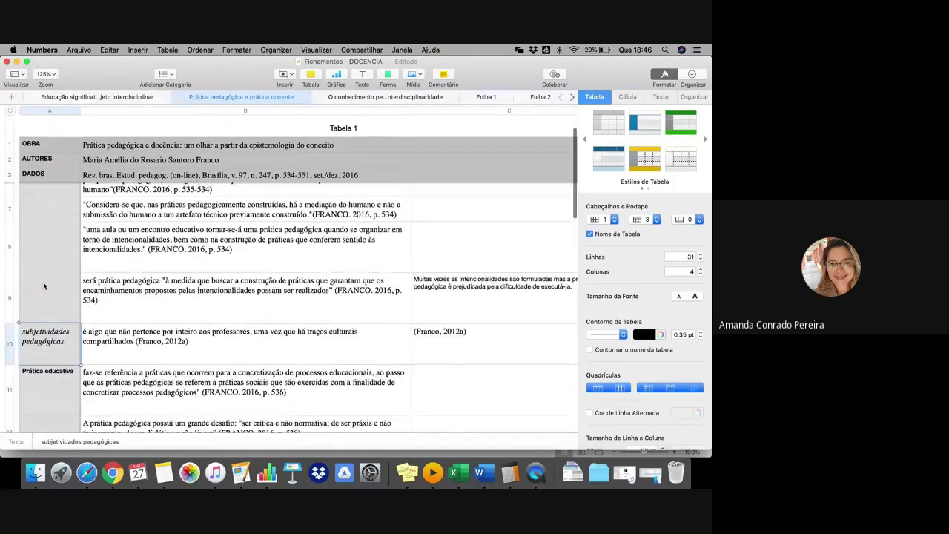
{"action": "scroll", "coordinate": [63, 342], "scroll_direction": "down", "scroll_amount": 3}
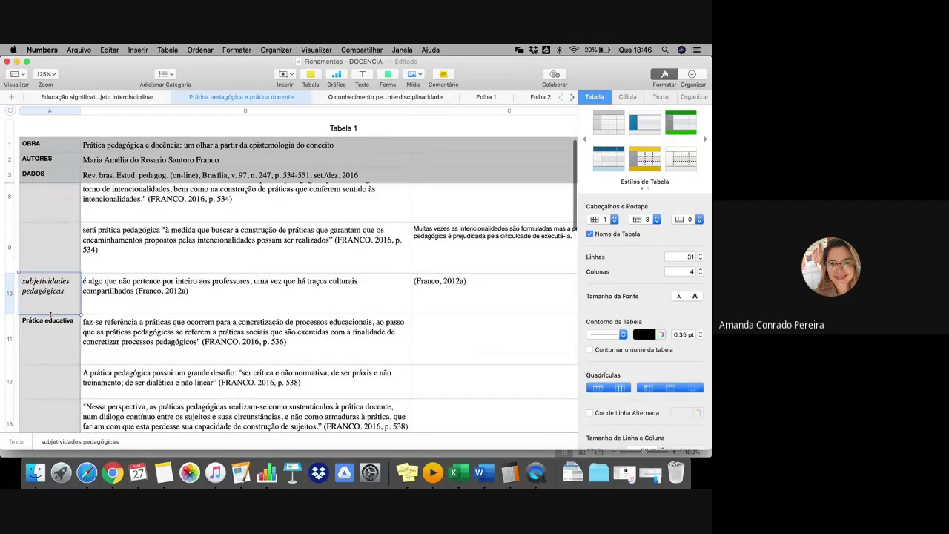
{"action": "left_click", "coordinate": [55, 332]}
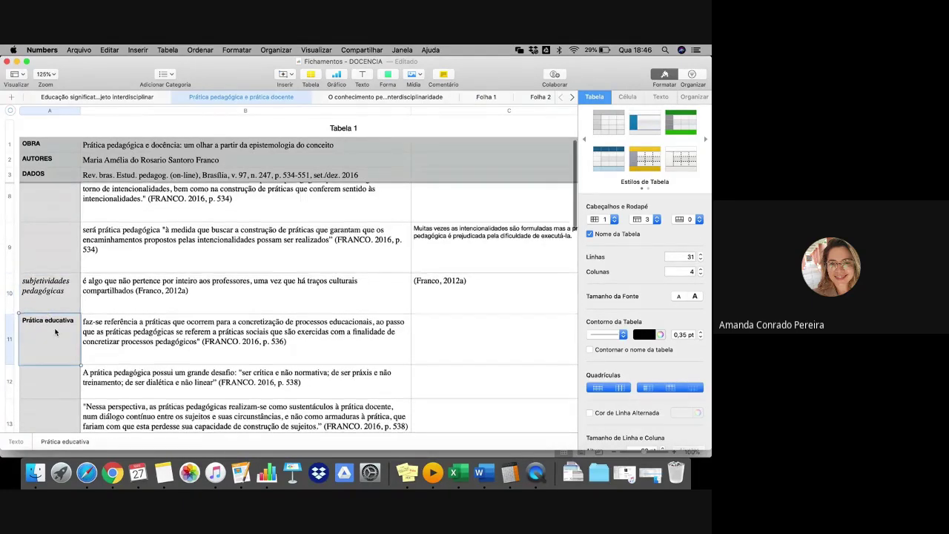
{"action": "scroll", "coordinate": [55, 332], "scroll_direction": "down", "scroll_amount": 10}
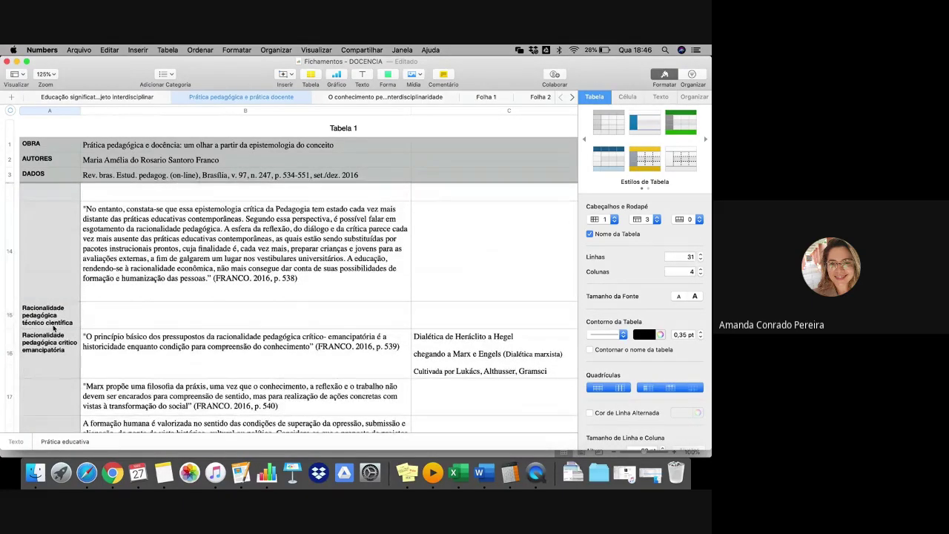
{"action": "left_click", "coordinate": [54, 324]}
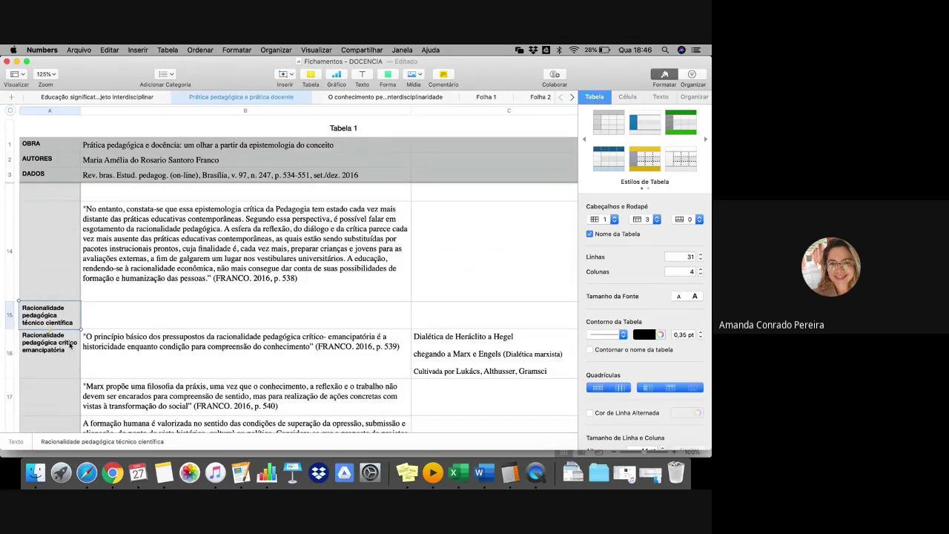
Step: Check the empty subject cells from row 8 up to row 6 and the quotation in row 6
{"action": "scroll", "coordinate": [71, 345], "scroll_direction": "up", "scroll_amount": 15}
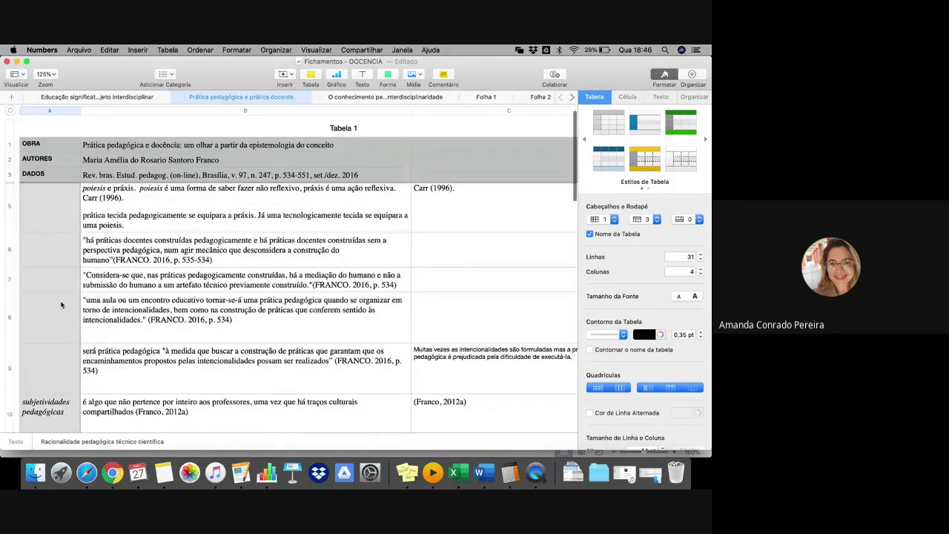
{"action": "left_click", "coordinate": [61, 304]}
{"action": "left_click", "coordinate": [55, 280]}
{"action": "left_click", "coordinate": [50, 258]}
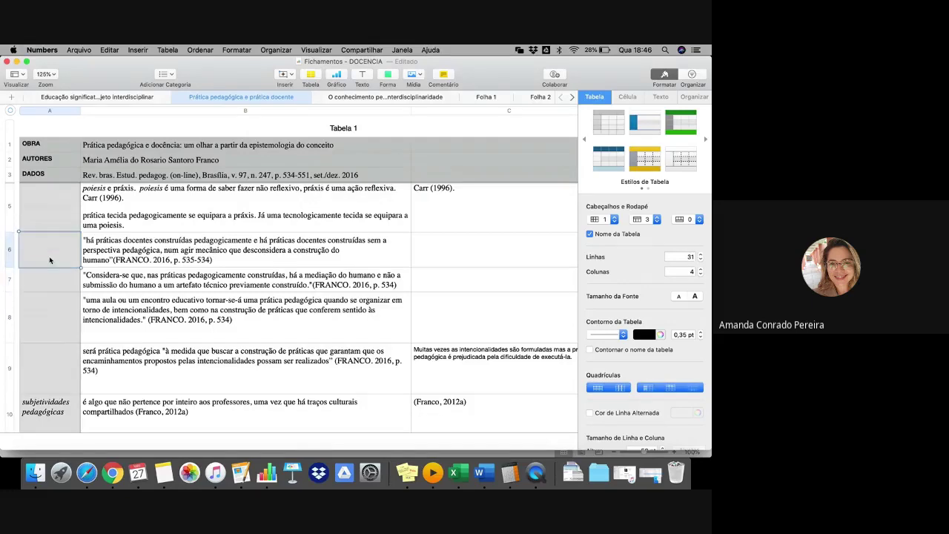
{"action": "left_click", "coordinate": [130, 256]}
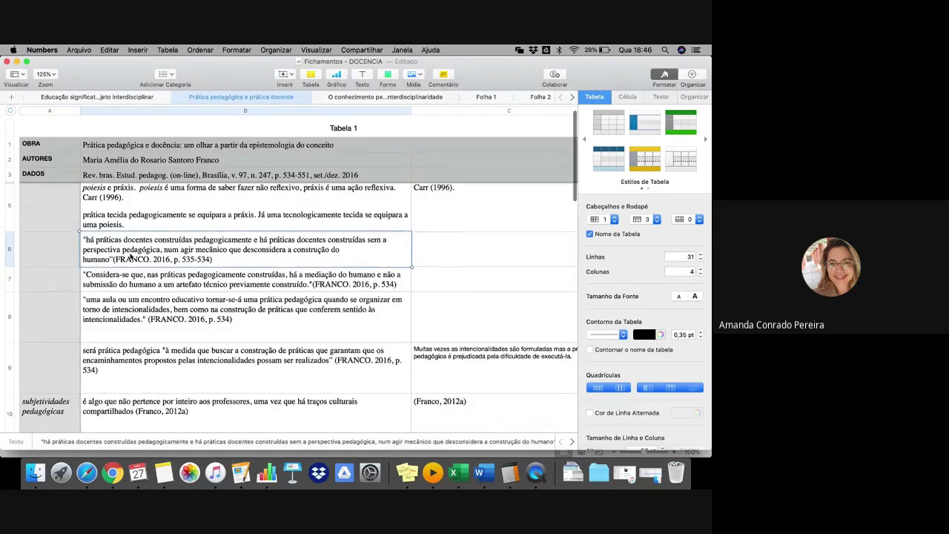
Step: Examine the COMENTÁRIOS heading together with the row 5 quotation and its empty subject cell
{"action": "scroll", "coordinate": [129, 256], "scroll_direction": "down", "scroll_amount": 2}
{"action": "scroll", "coordinate": [129, 256], "scroll_direction": "up", "scroll_amount": 4}
{"action": "left_click", "coordinate": [494, 197]}
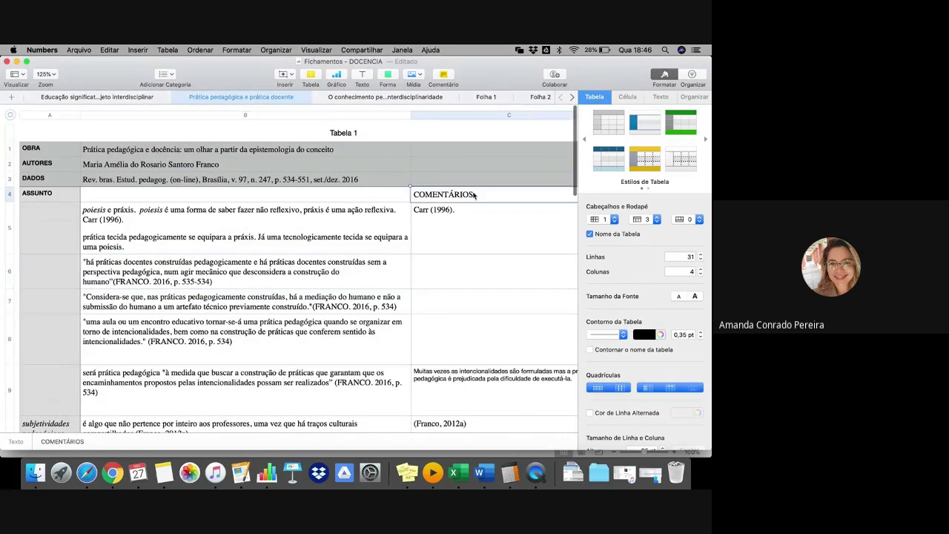
{"action": "left_click", "coordinate": [332, 209]}
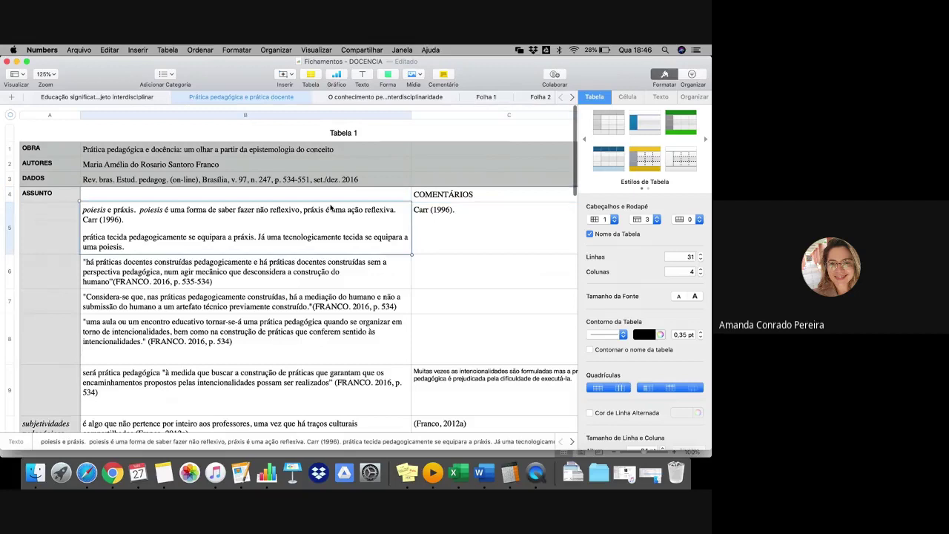
{"action": "left_click", "coordinate": [49, 228]}
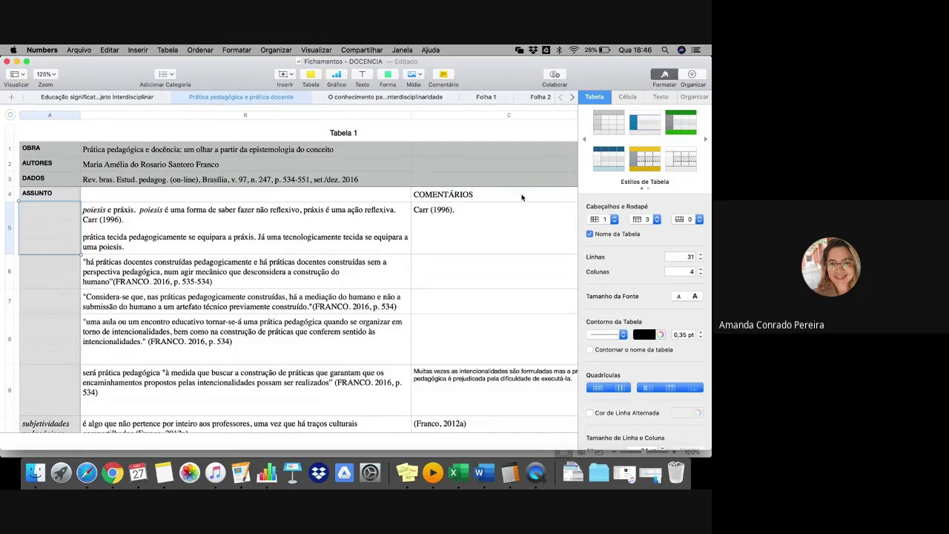
Step: Examine the comments column from the COMENTÁRIOS heading to the row 9 comment, and look over the quotations down to row 14
{"action": "left_click", "coordinate": [500, 200]}
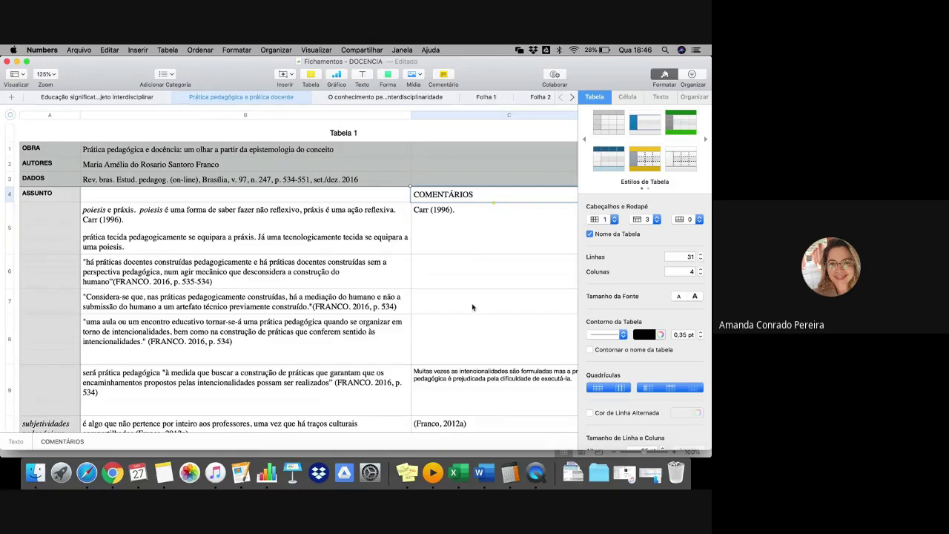
{"action": "left_click", "coordinate": [456, 385]}
{"action": "scroll", "coordinate": [456, 384], "scroll_direction": "down", "scroll_amount": 3}
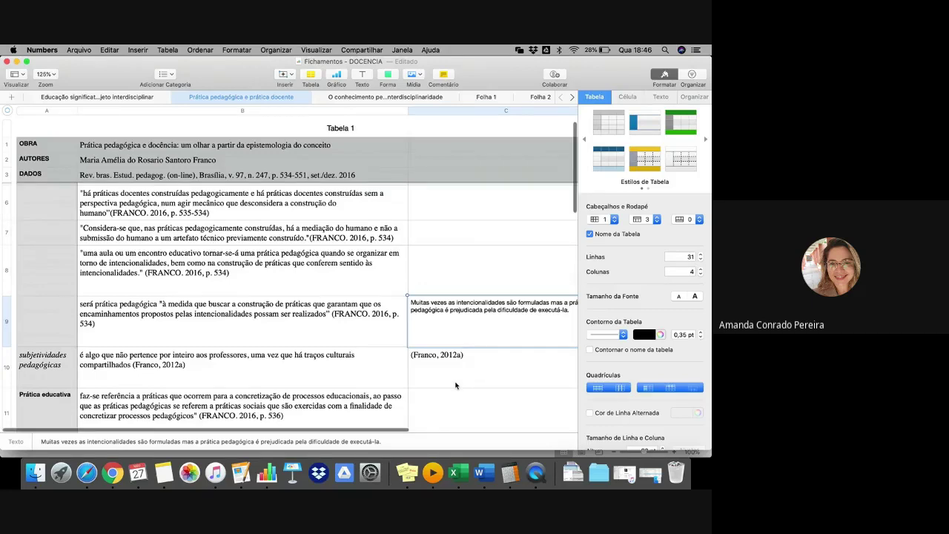
{"action": "scroll", "coordinate": [455, 385], "scroll_direction": "up", "scroll_amount": 3}
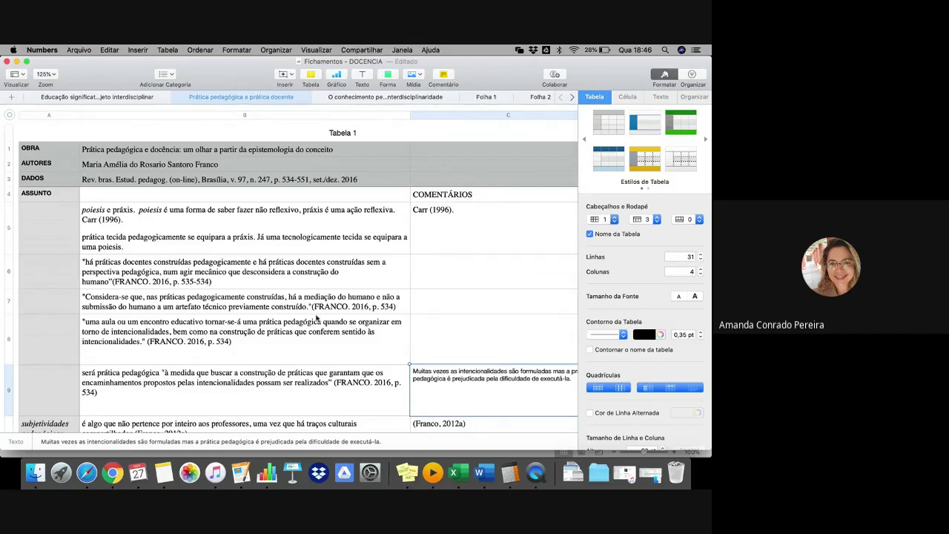
{"action": "scroll", "coordinate": [305, 371], "scroll_direction": "down", "scroll_amount": 5}
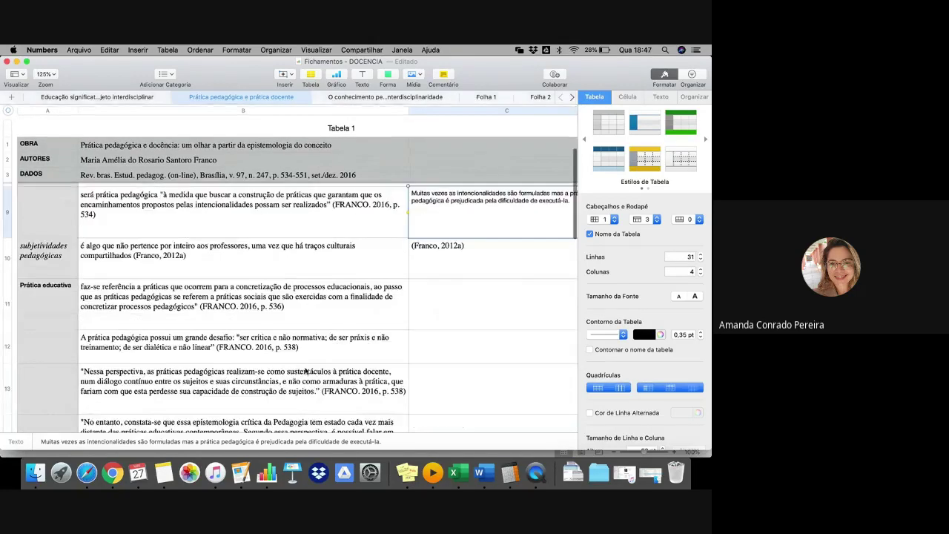
{"action": "scroll", "coordinate": [306, 370], "scroll_direction": "down", "scroll_amount": 2}
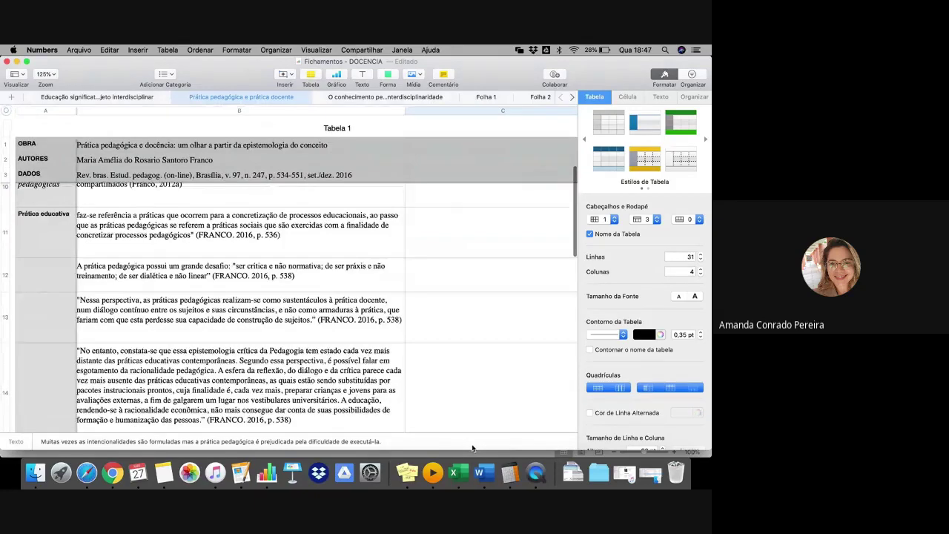
Step: Switch to the ALUNO 3 workbook in Excel and check the "Dado do acesso" heading of its note-taking template on Plan1
{"action": "left_click", "coordinate": [458, 472]}
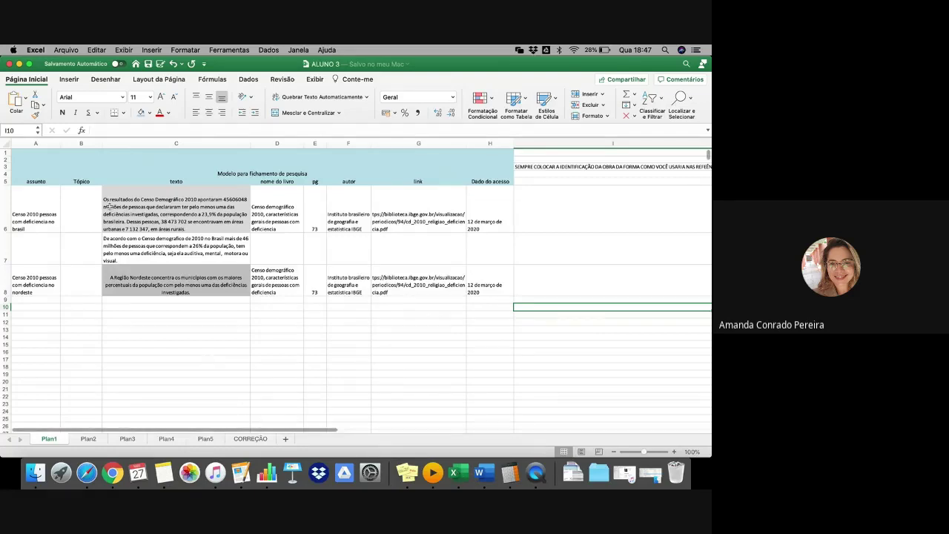
{"action": "left_click", "coordinate": [37, 165]}
{"action": "key", "text": "Tab"}
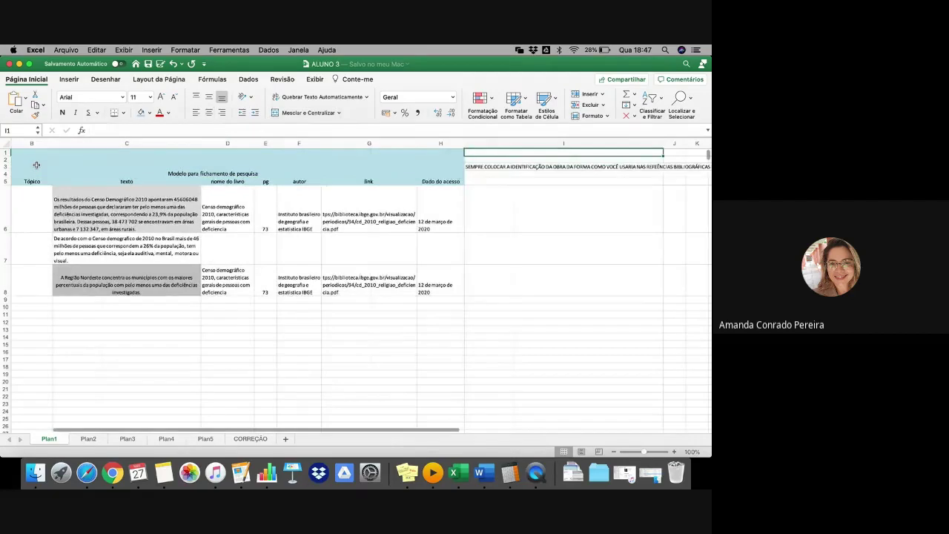
{"action": "key", "text": "Left"}
{"action": "key", "text": "Down"}
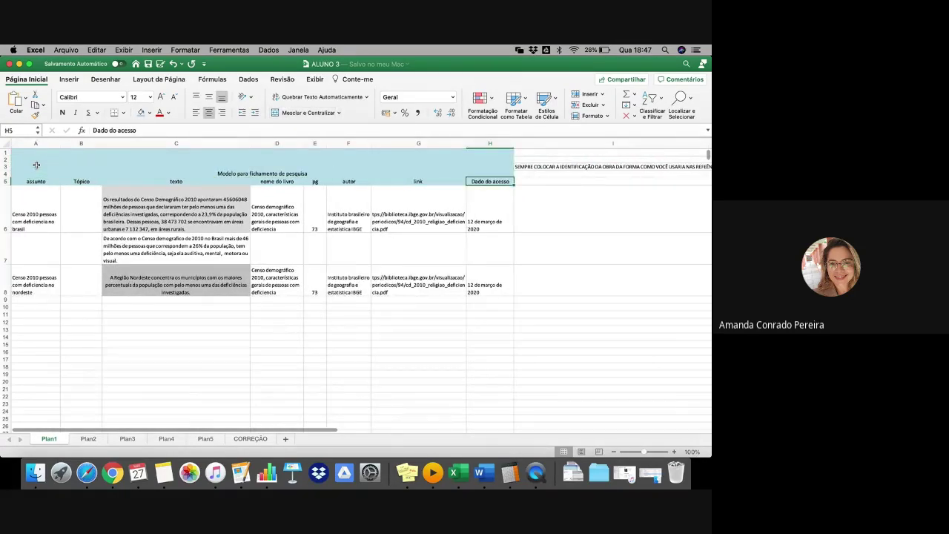
Step: Review the template's row 5 headings from "link" back to "assunto" and "Tópico"
{"action": "key", "text": "Left"}
{"action": "key", "text": "Left"}
{"action": "key", "text": "Left"}
{"action": "key", "text": "Left"}
{"action": "key", "text": "Left"}
{"action": "key", "text": "Left"}
{"action": "key", "text": "Left"}
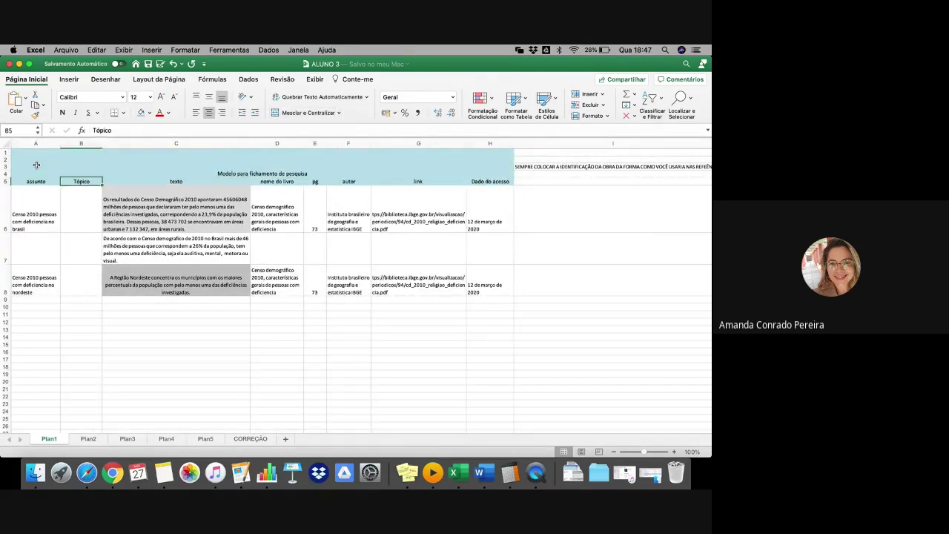
Step: Go through the headings from "texto" to "link" and return to "nome do livro"
{"action": "key", "text": "Right"}
{"action": "key", "text": "Right"}
{"action": "key", "text": "Right"}
{"action": "key", "text": "Right"}
{"action": "key", "text": "Right"}
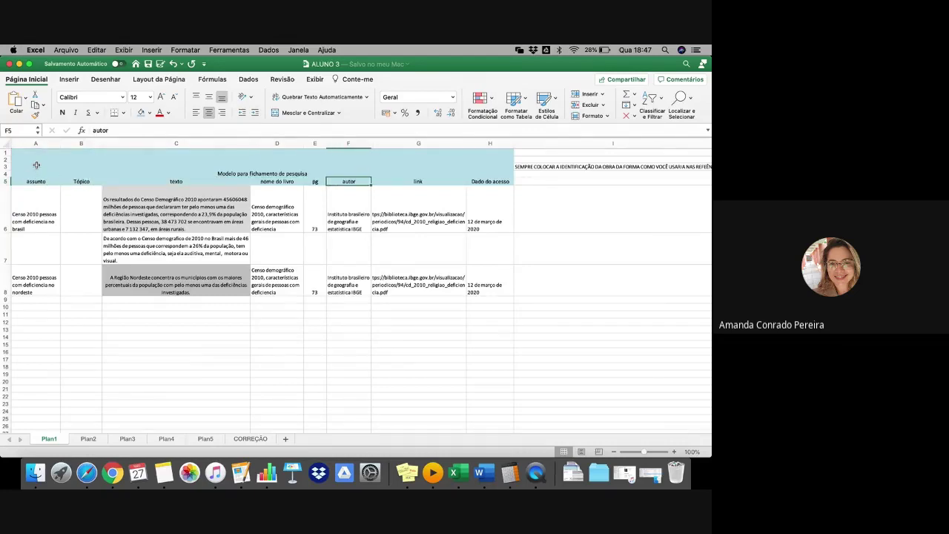
{"action": "key", "text": "Right"}
{"action": "key", "text": "Left"}
{"action": "key", "text": "Left"}
{"action": "key", "text": "Left"}
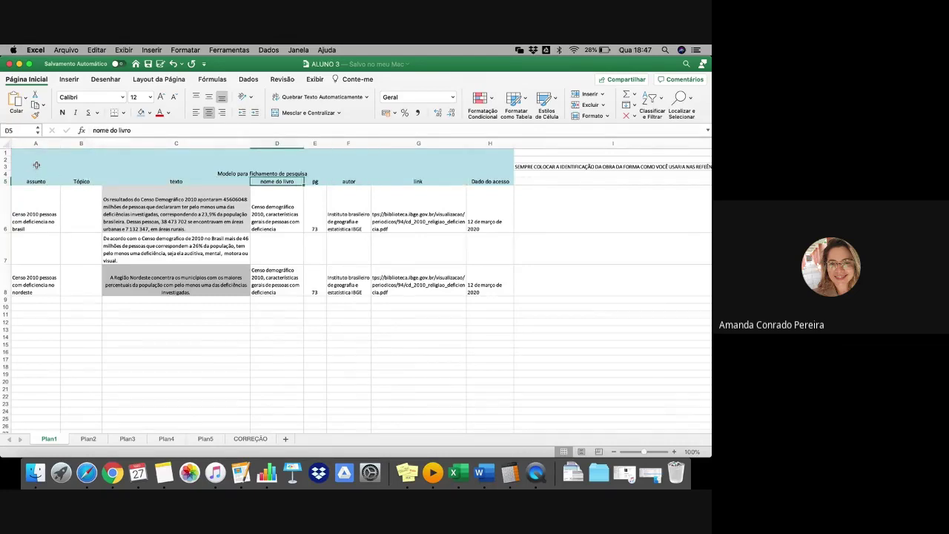
Step: Review the source headings in row 5 of Plan1 from "nome do livro" to "Dado do acesso" and back
{"action": "key", "text": "Right"}
{"action": "key", "text": "Right"}
{"action": "key", "text": "Right"}
{"action": "key", "text": "Right"}
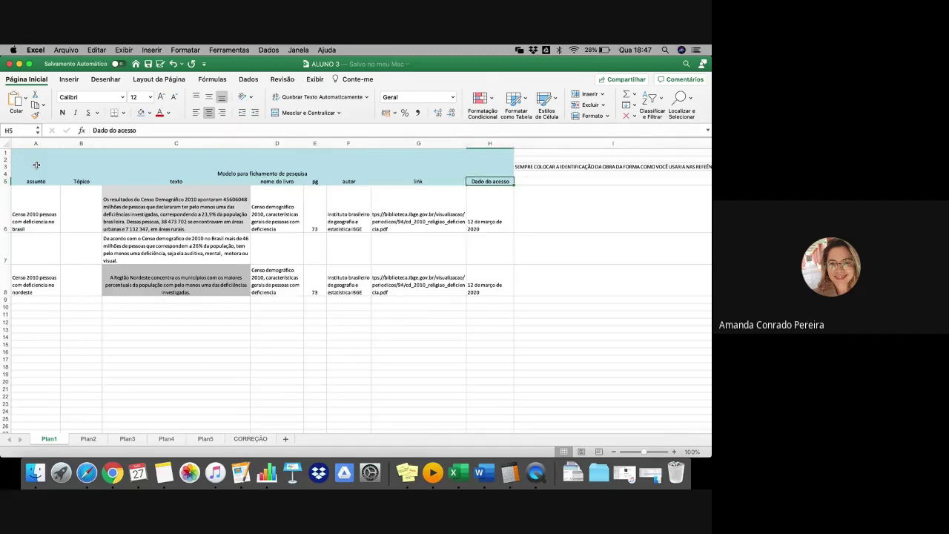
{"action": "key", "text": "Left"}
{"action": "key", "text": "Left"}
{"action": "key", "text": "Left"}
{"action": "key", "text": "Left"}
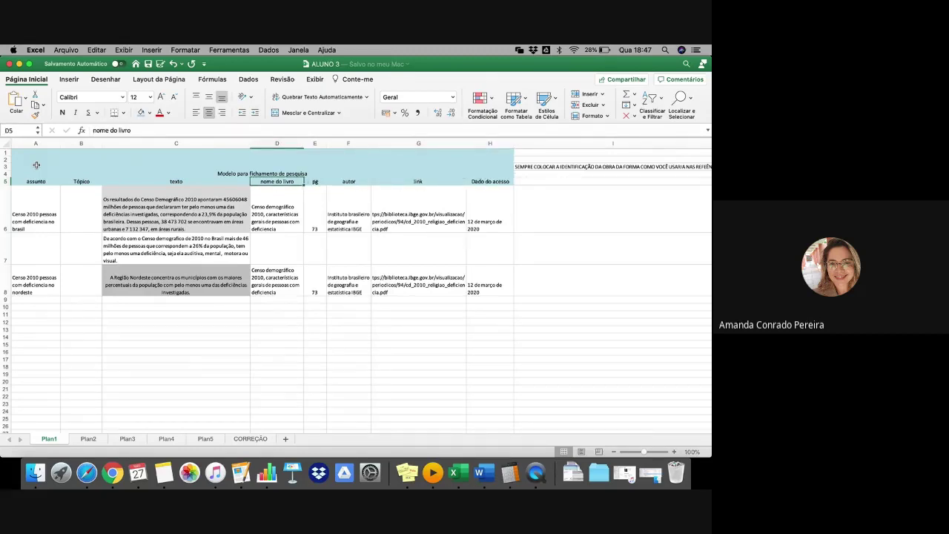
Step: Check Plan1's merged title, "assunto" heading and row 6 book name, comparing them briefly with the Plan2 sheet
{"action": "left_click", "coordinate": [169, 164]}
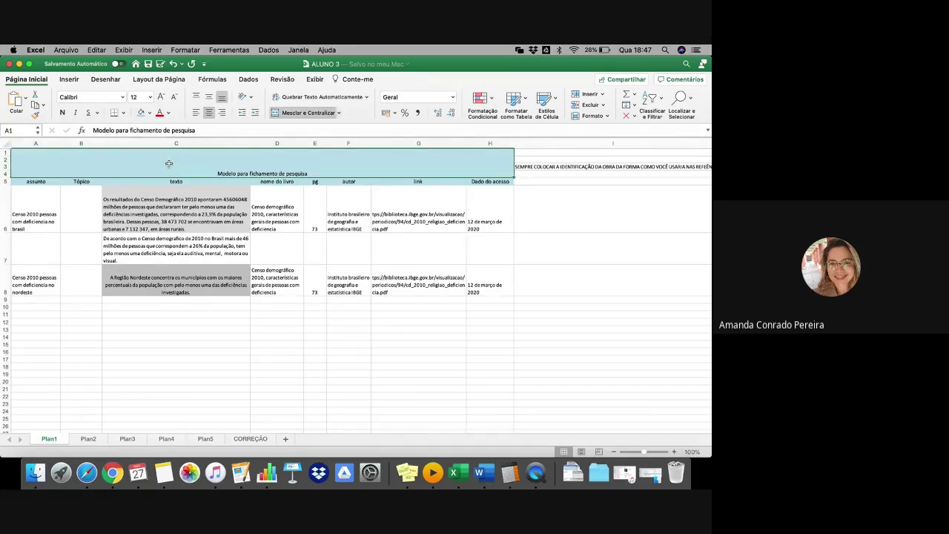
{"action": "key", "text": "Down"}
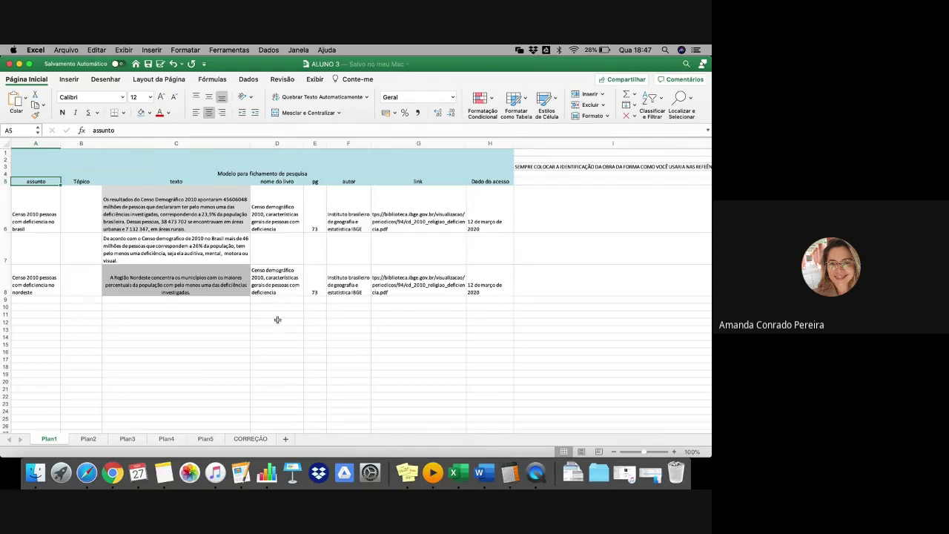
{"action": "left_click", "coordinate": [276, 210]}
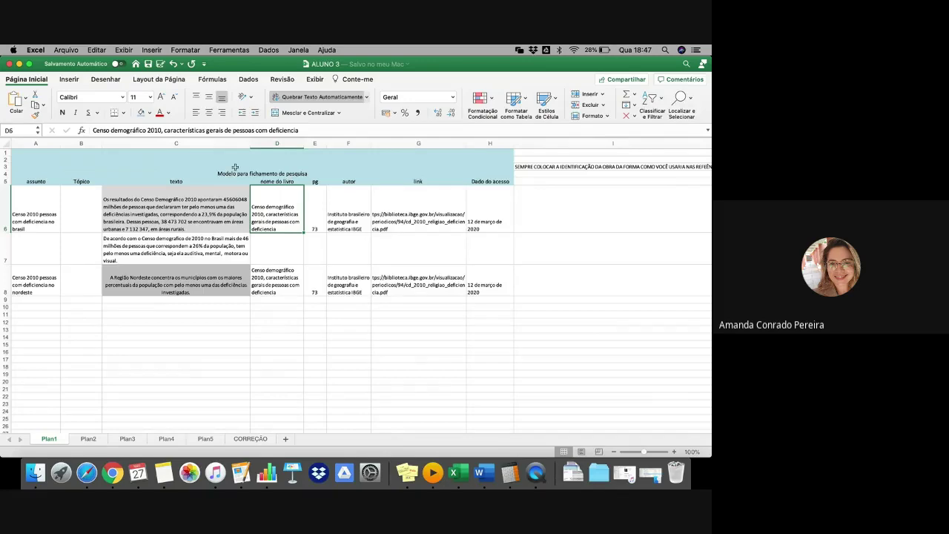
{"action": "left_click", "coordinate": [89, 439]}
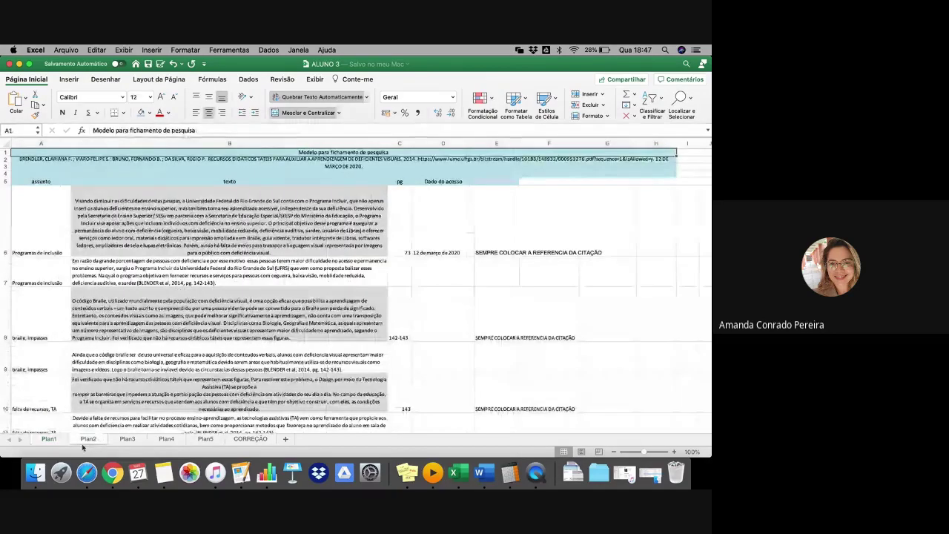
{"action": "left_click", "coordinate": [49, 439]}
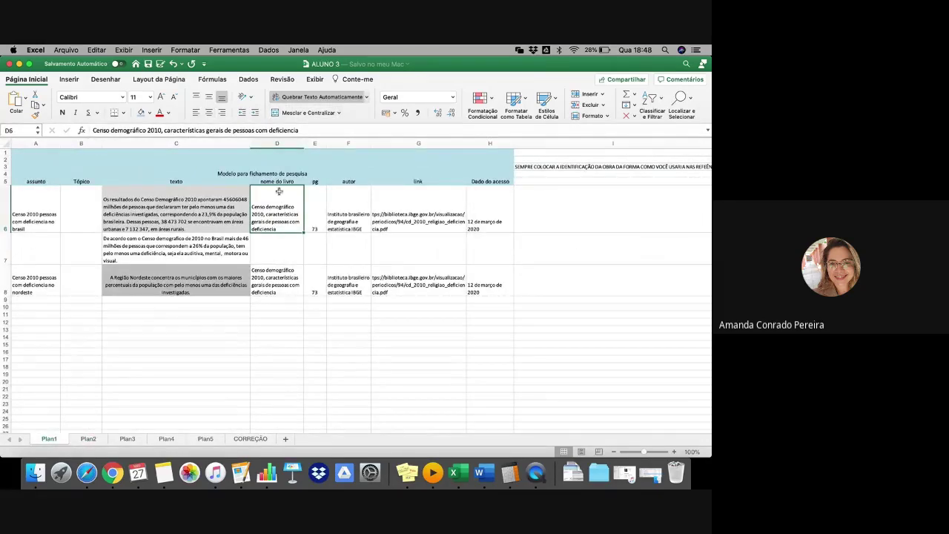
Step: Compare the "autor" entries in rows 6 and 8 of Plan1
{"action": "left_click", "coordinate": [352, 206]}
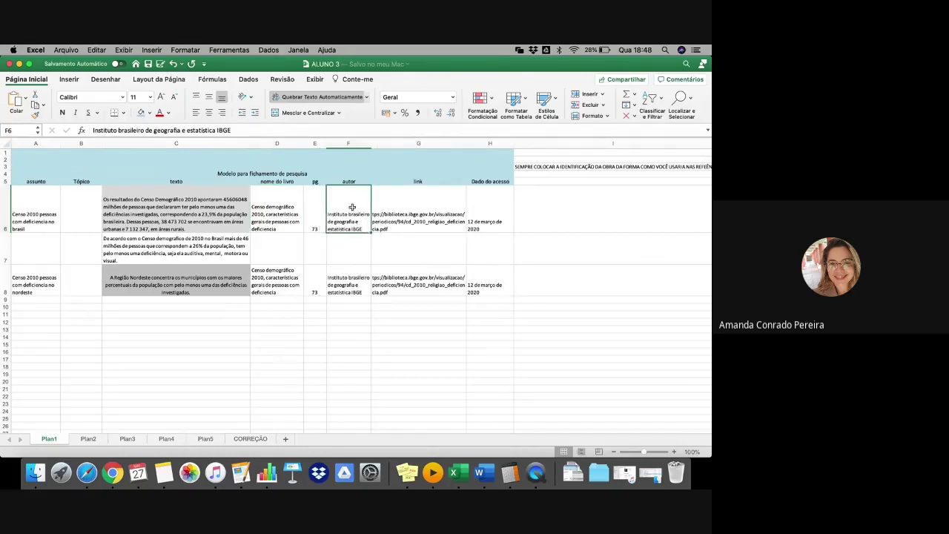
{"action": "left_click", "coordinate": [345, 270]}
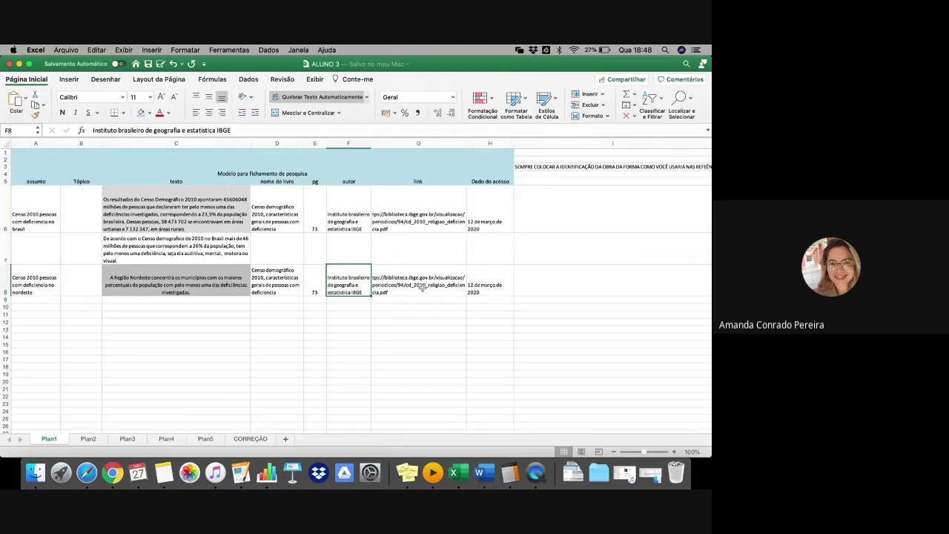
{"action": "scroll", "coordinate": [438, 290], "scroll_direction": "down", "scroll_amount": 1}
{"action": "scroll", "coordinate": [437, 290], "scroll_direction": "up", "scroll_amount": 1}
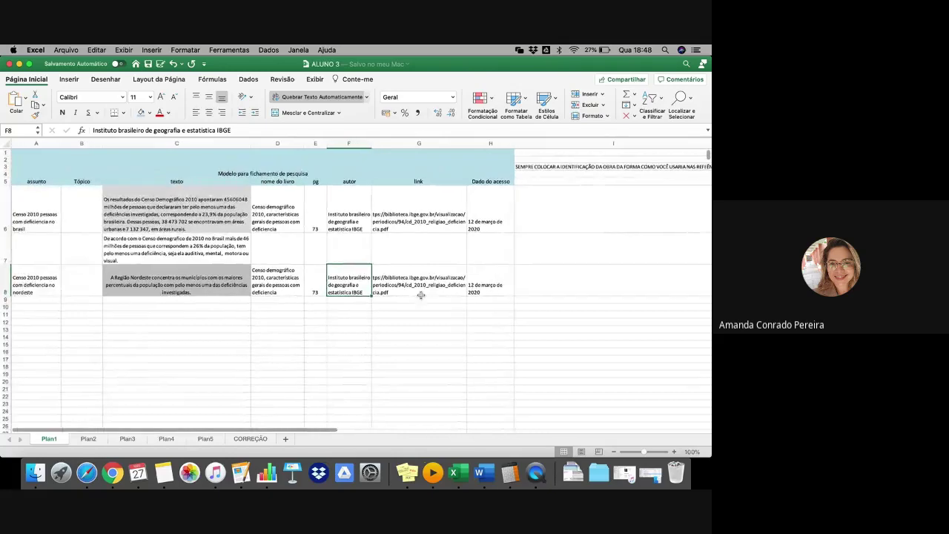
Step: Open Plan2 and inspect the full reference in the merged header and the access date in row 6
{"action": "left_click", "coordinate": [88, 439]}
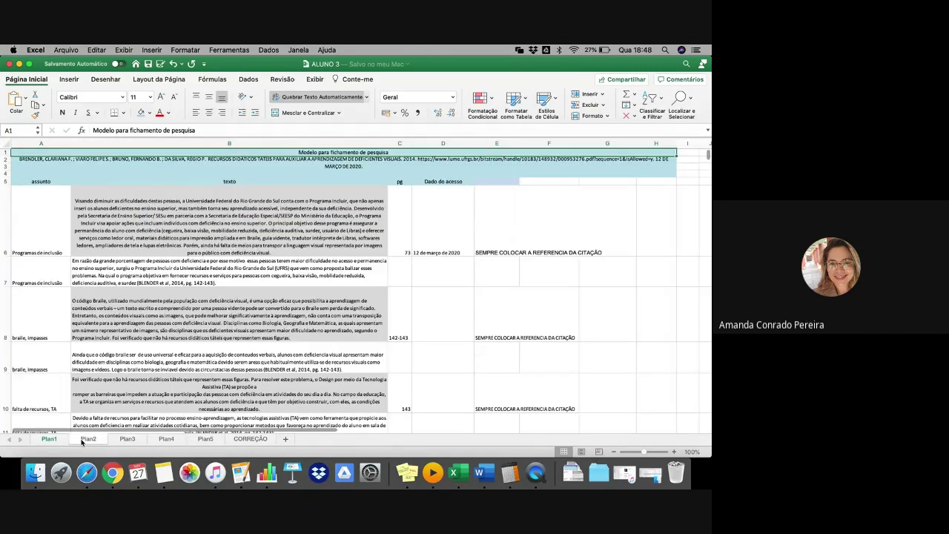
{"action": "left_click", "coordinate": [85, 439]}
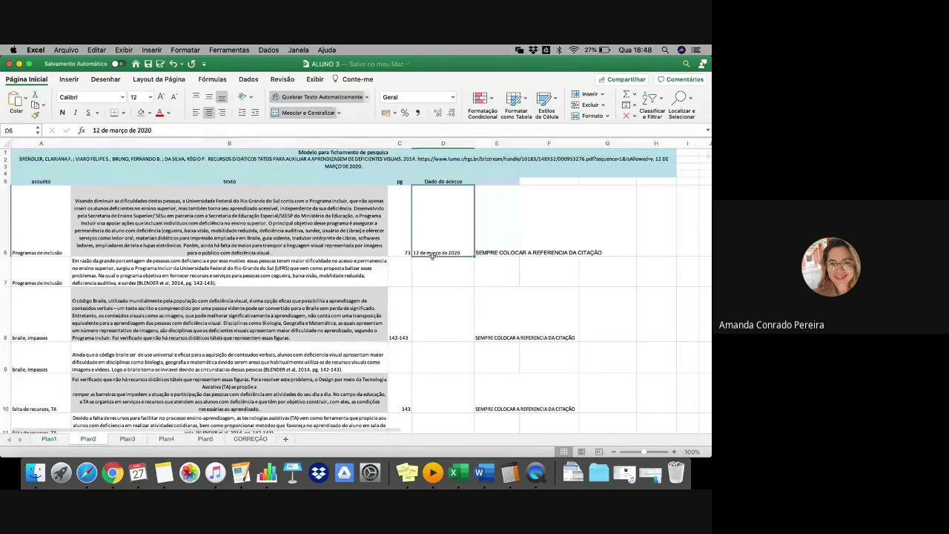
{"action": "left_click", "coordinate": [167, 163]}
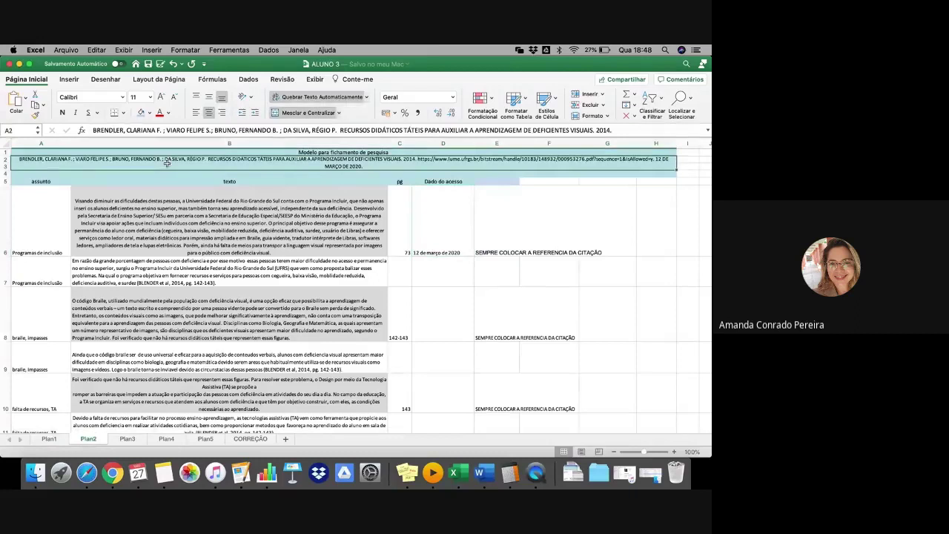
{"action": "left_click", "coordinate": [453, 243]}
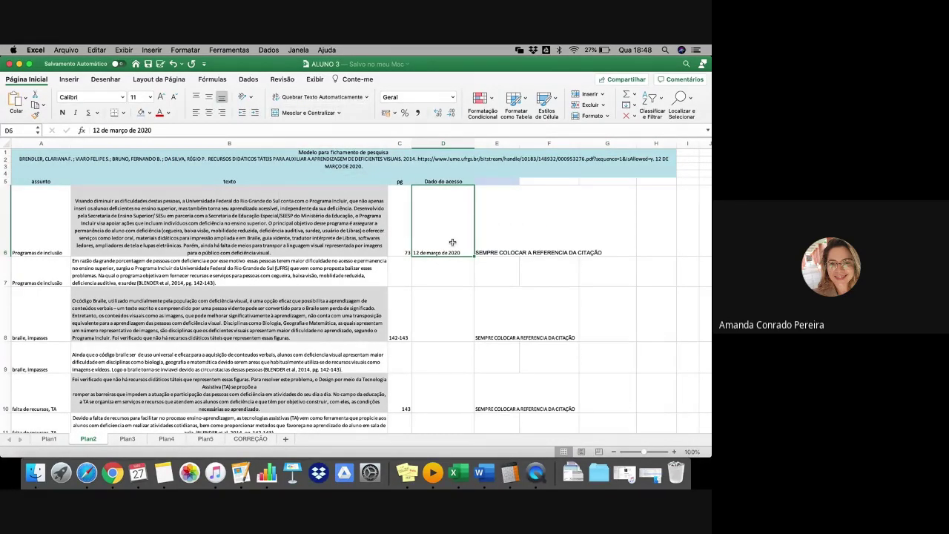
Step: Look through the headers of Plan3 and Plan4, compare them with Plan1, and return to Plan2
{"action": "left_click", "coordinate": [127, 443]}
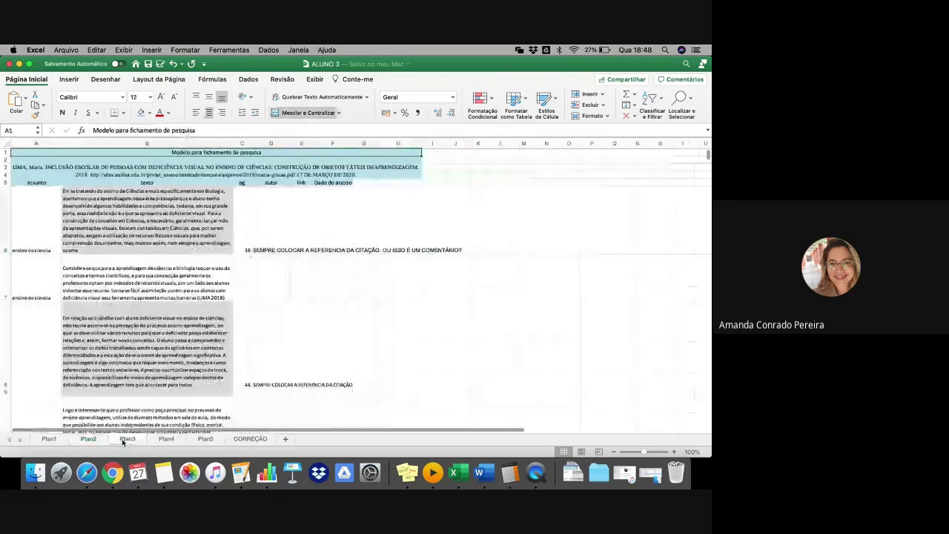
{"action": "left_click", "coordinate": [167, 440]}
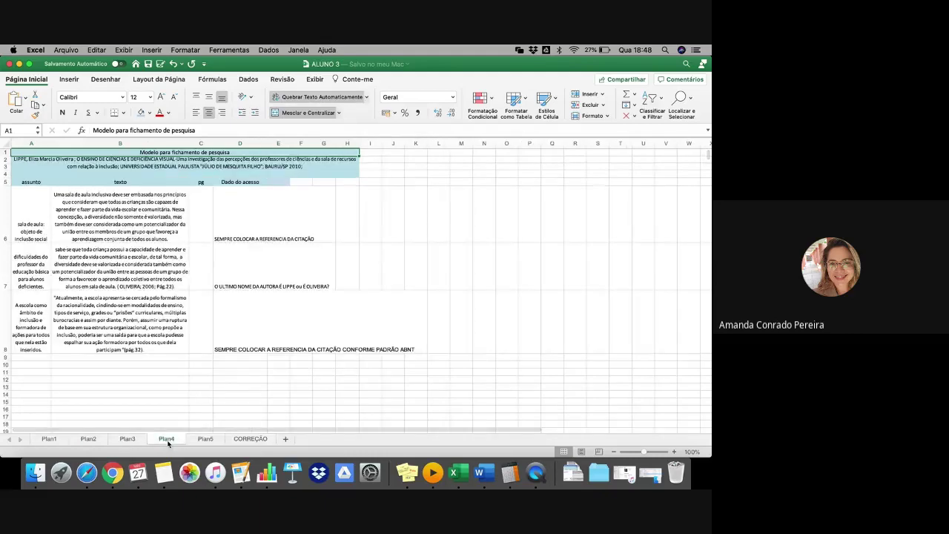
{"action": "left_click", "coordinate": [48, 439]}
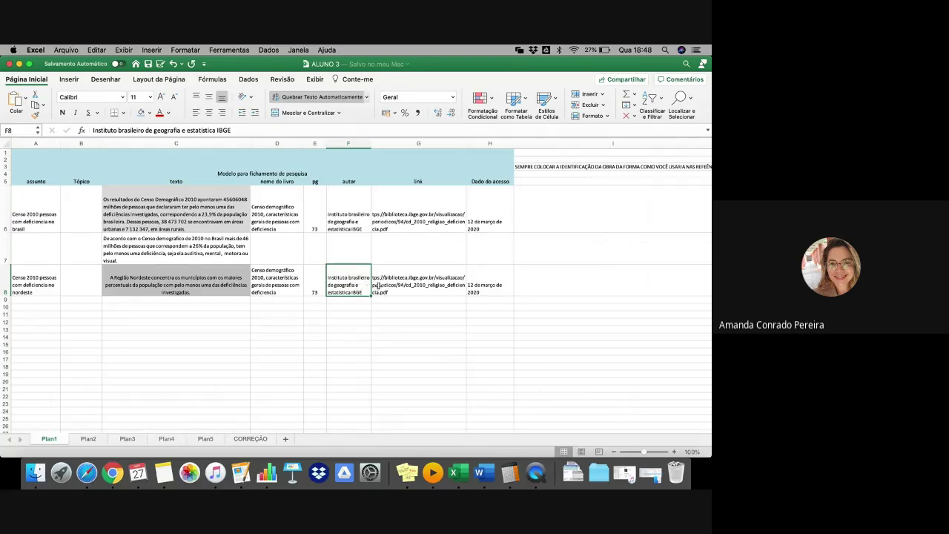
{"action": "left_click", "coordinate": [88, 440]}
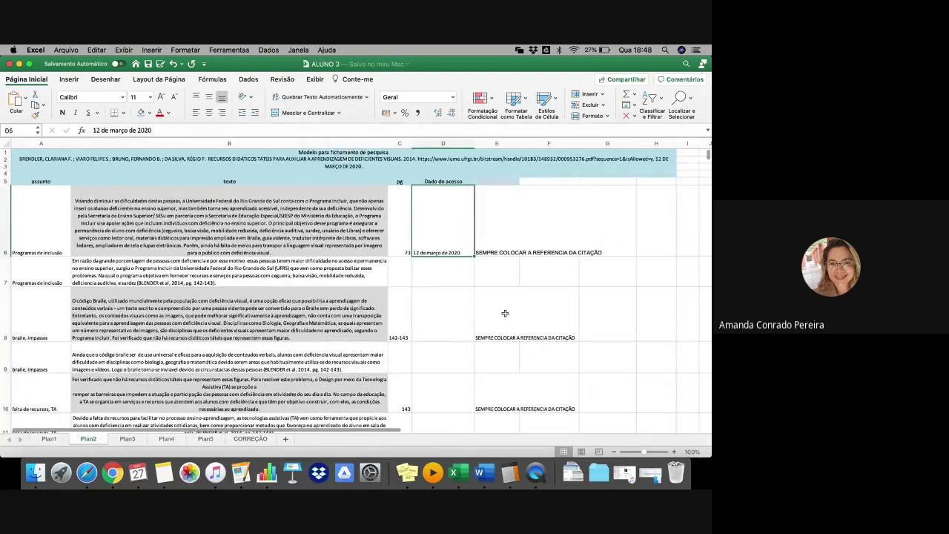
Step: Compare the shaded quotation in row 6 of the "texto" column with the paraphrase in row 7
{"action": "left_click", "coordinate": [508, 246]}
{"action": "key", "text": "Left"}
{"action": "key", "text": "Left"}
{"action": "key", "text": "Left"}
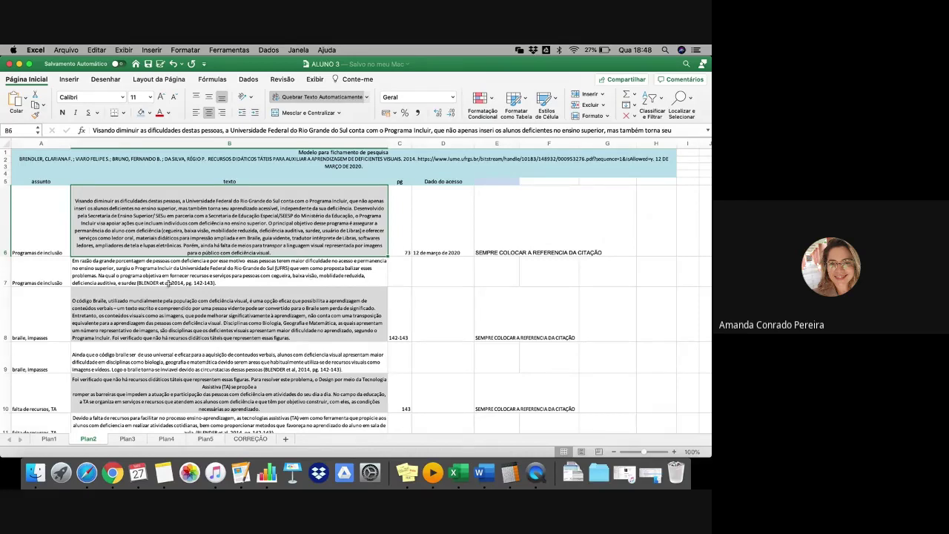
{"action": "left_click", "coordinate": [152, 284]}
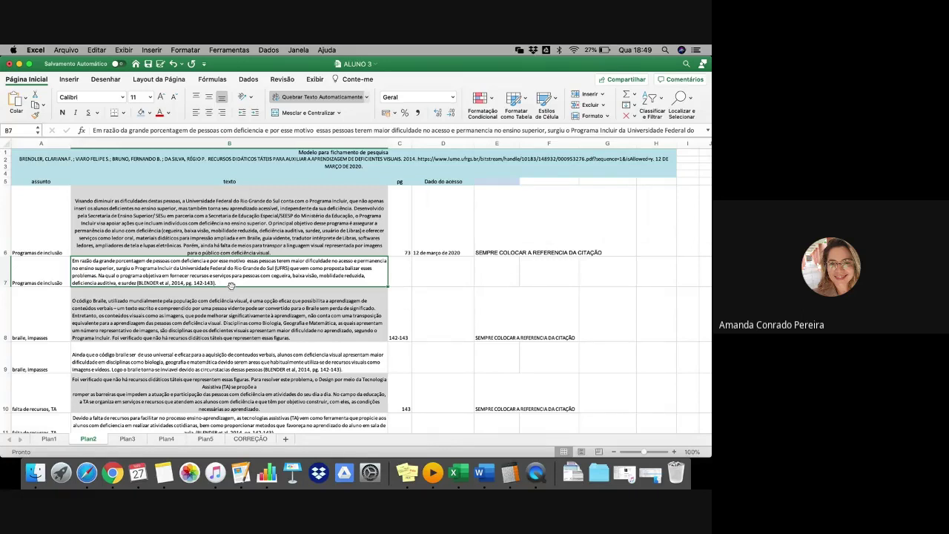
{"action": "left_click", "coordinate": [216, 238]}
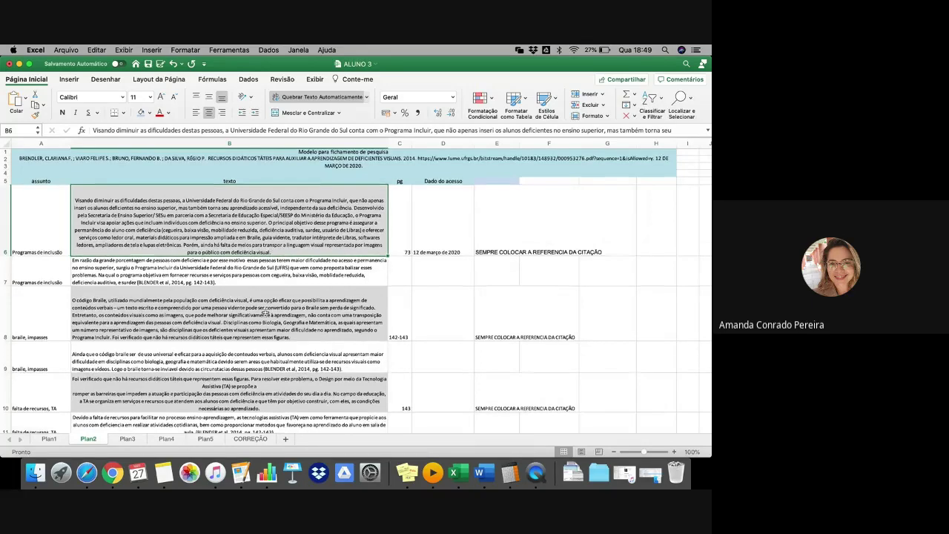
Step: Examine the "texto" entries in rows 9 to 11 of Plan2 and the subject label of row 10
{"action": "scroll", "coordinate": [264, 312], "scroll_direction": "down", "scroll_amount": 2}
{"action": "scroll", "coordinate": [264, 313], "scroll_direction": "down", "scroll_amount": 3}
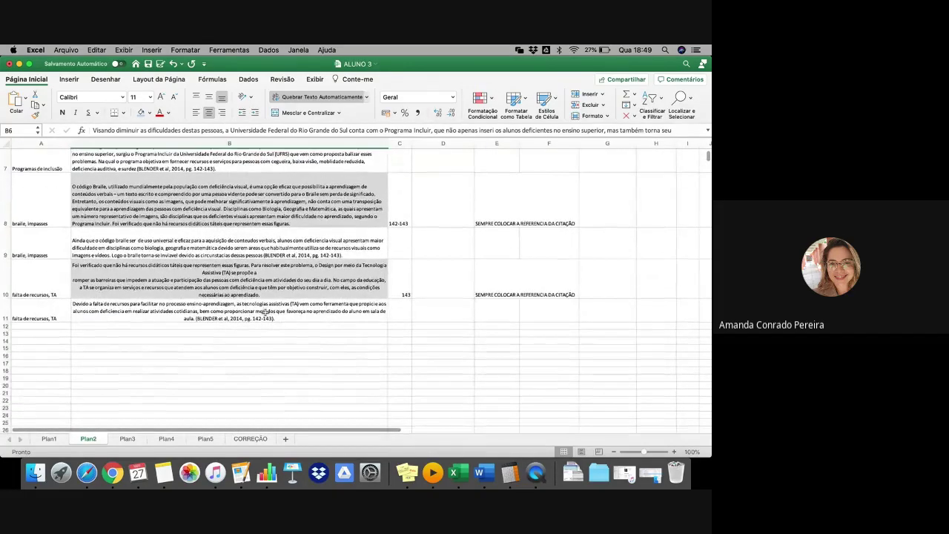
{"action": "left_click", "coordinate": [282, 252]}
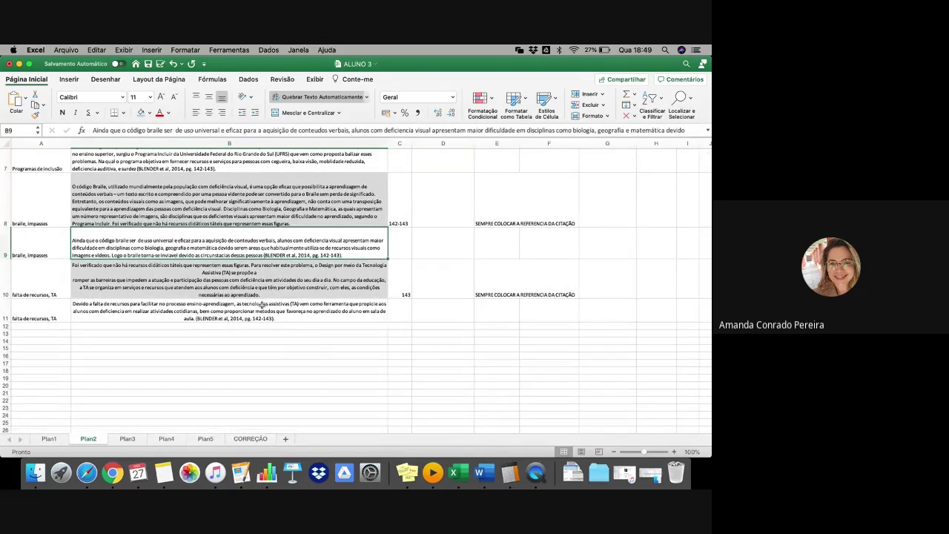
{"action": "left_click", "coordinate": [262, 304]}
{"action": "left_click", "coordinate": [243, 284]}
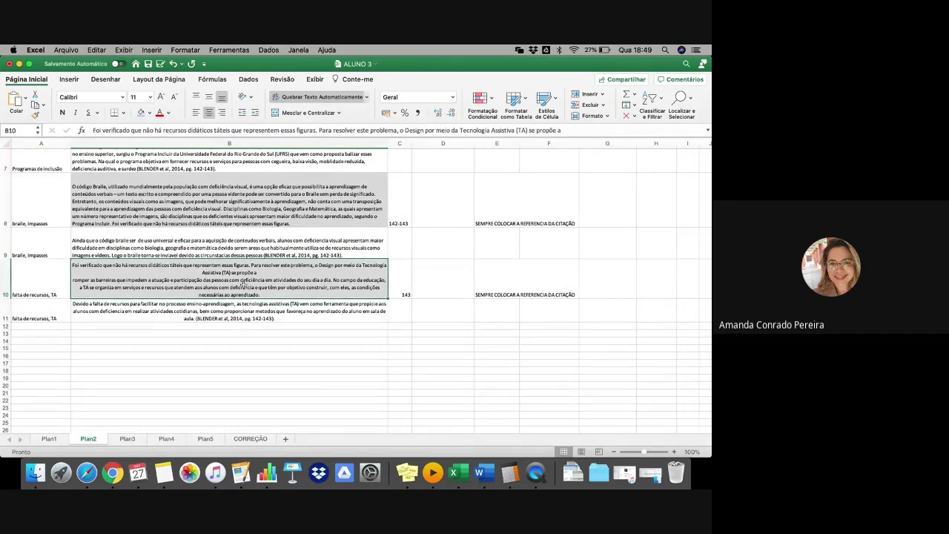
{"action": "left_click", "coordinate": [40, 280]}
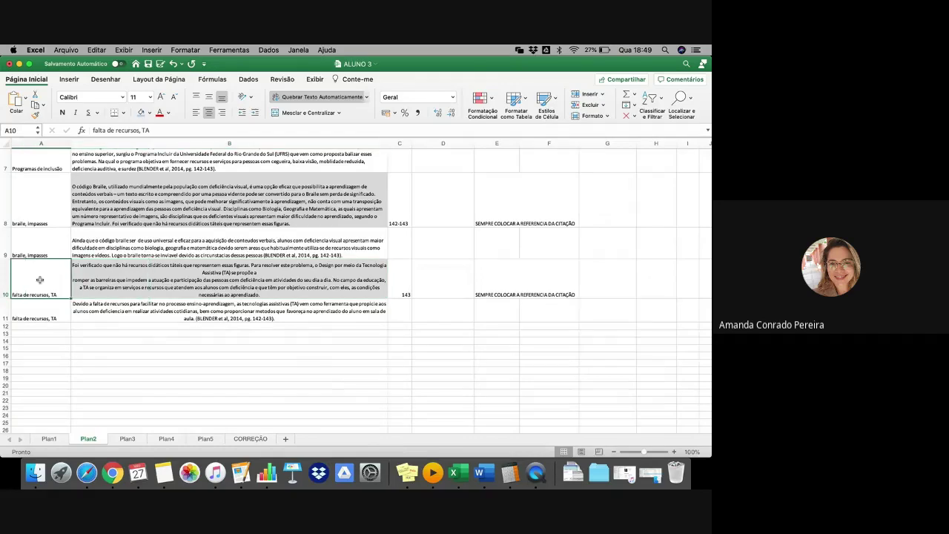
Step: Compare the "assunto" labels in column A of Plan2 across rows 6 to 10
{"action": "scroll", "coordinate": [40, 280], "scroll_direction": "up", "scroll_amount": 2}
{"action": "scroll", "coordinate": [40, 280], "scroll_direction": "up", "scroll_amount": 1}
{"action": "left_click", "coordinate": [35, 246]}
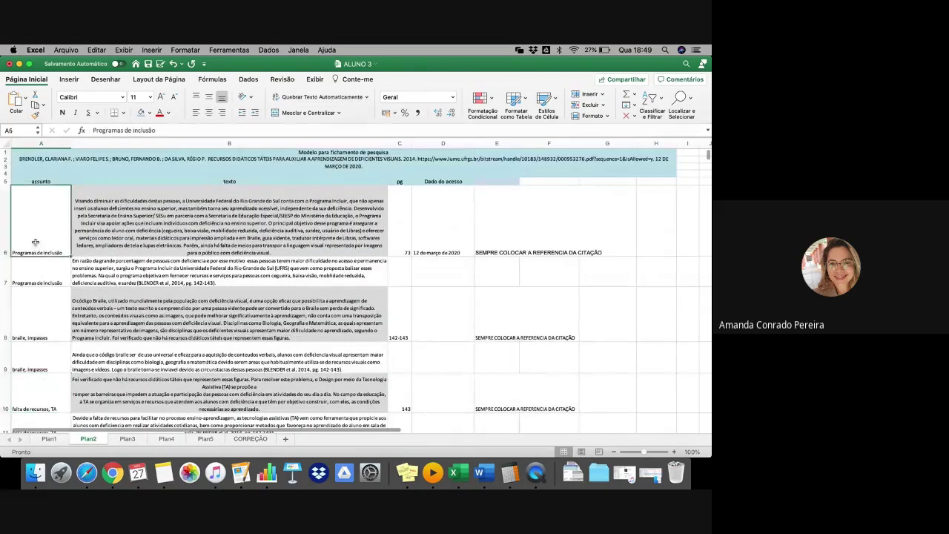
{"action": "scroll", "coordinate": [28, 371], "scroll_direction": "down", "scroll_amount": 1}
{"action": "left_click", "coordinate": [29, 354]}
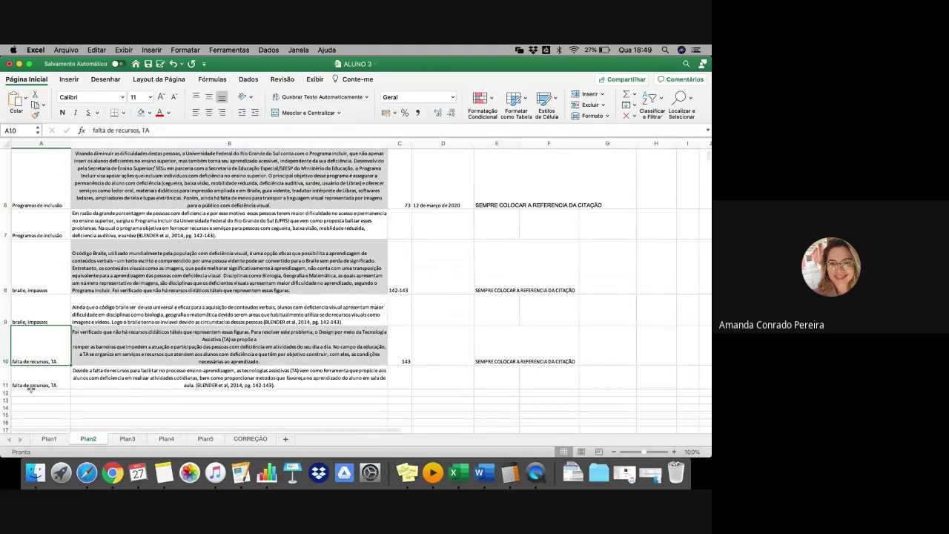
{"action": "scroll", "coordinate": [29, 349], "scroll_direction": "up", "scroll_amount": 1}
{"action": "left_click", "coordinate": [34, 320]}
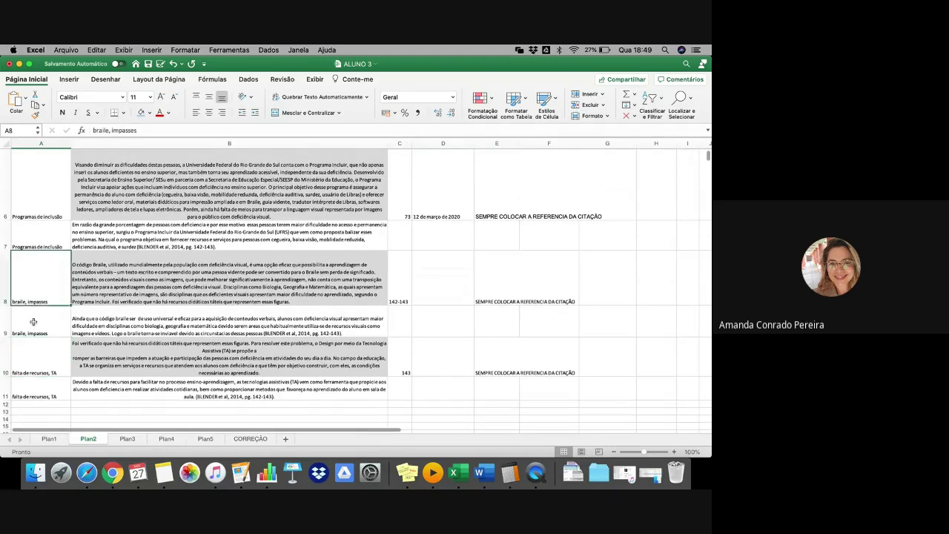
{"action": "scroll", "coordinate": [33, 322], "scroll_direction": "up", "scroll_amount": 3}
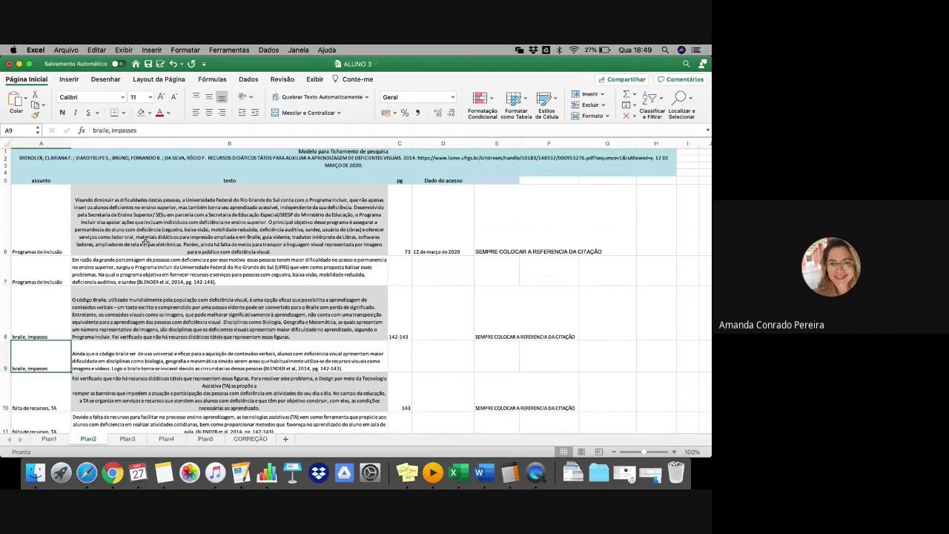
Step: Examine the row 6 entry across its subject, quotation, page and correction note, along with the row 7 subject
{"action": "left_click", "coordinate": [25, 221]}
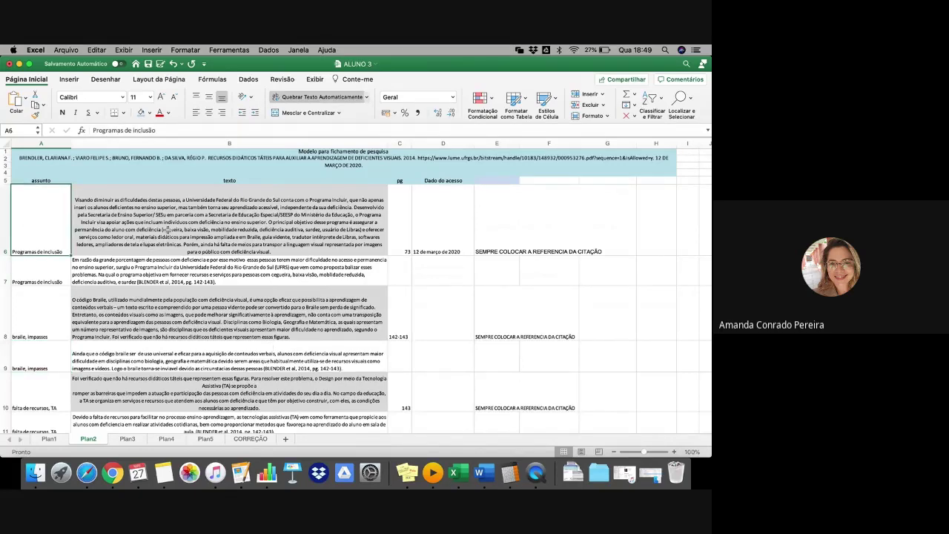
{"action": "left_click", "coordinate": [167, 230], "text": "shift"}
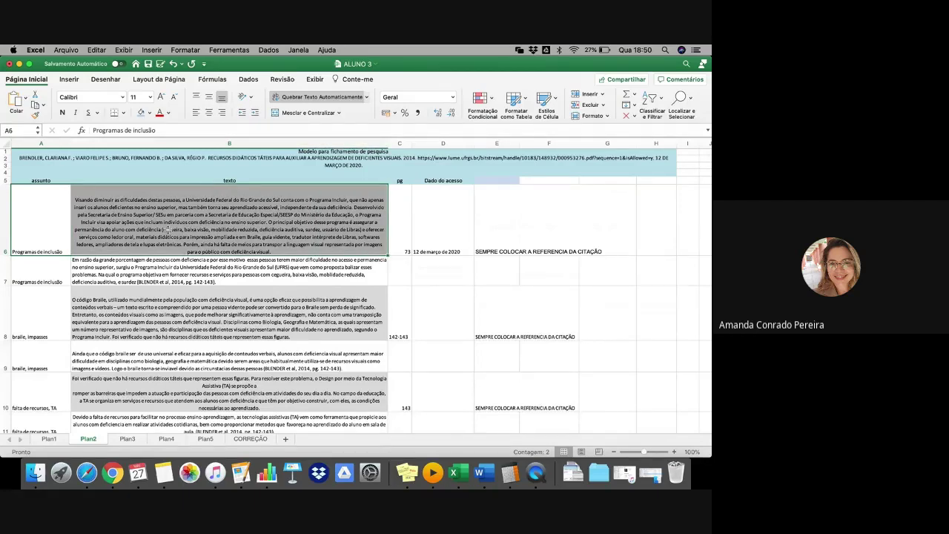
{"action": "left_click", "coordinate": [38, 229]}
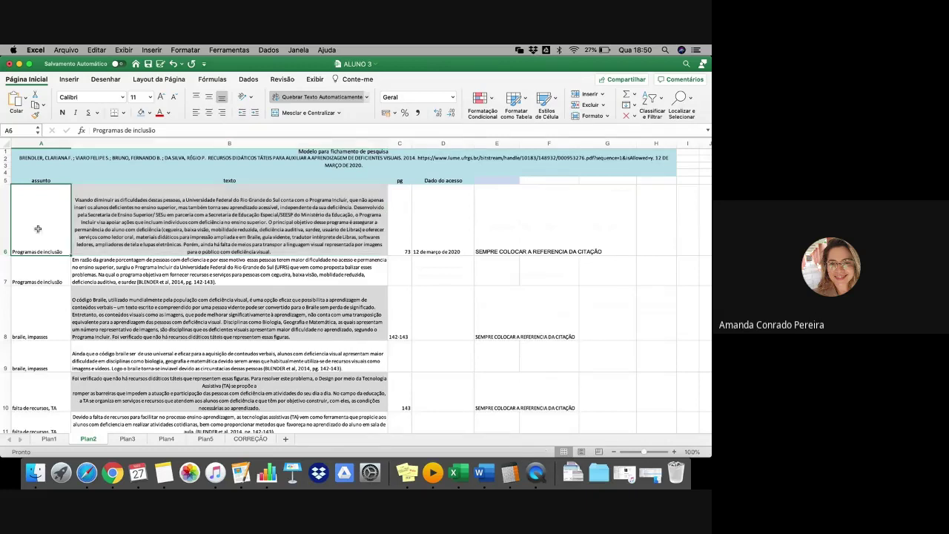
{"action": "left_click", "coordinate": [40, 271]}
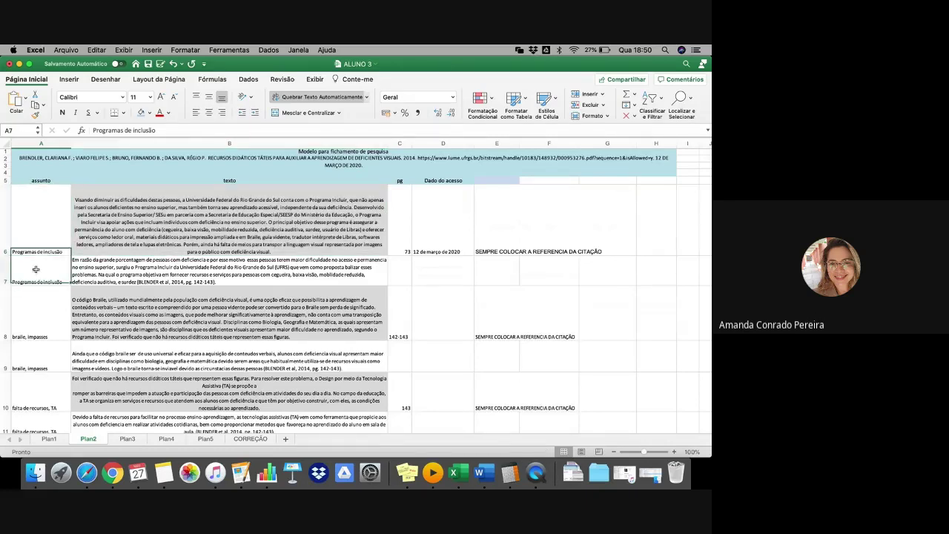
{"action": "left_click", "coordinate": [115, 241]}
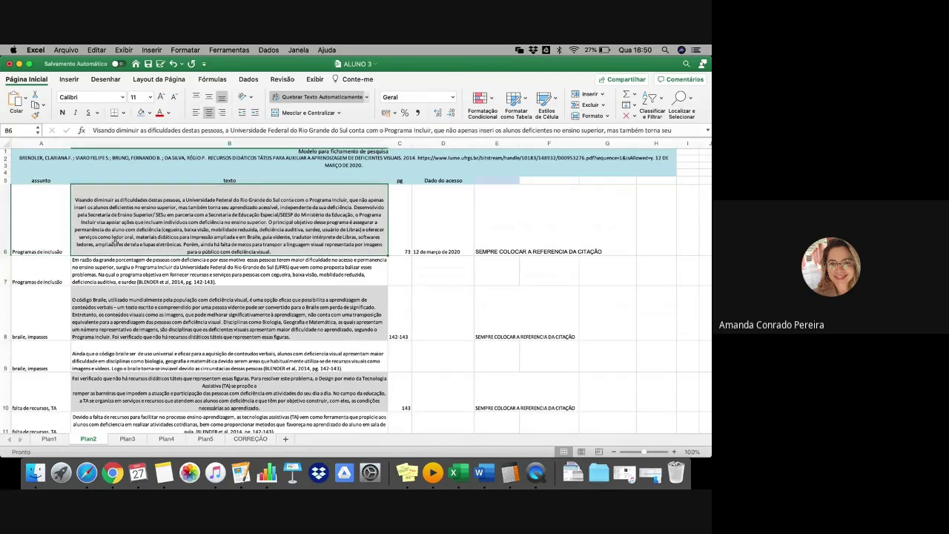
{"action": "left_click", "coordinate": [395, 226]}
{"action": "left_click", "coordinate": [530, 251]}
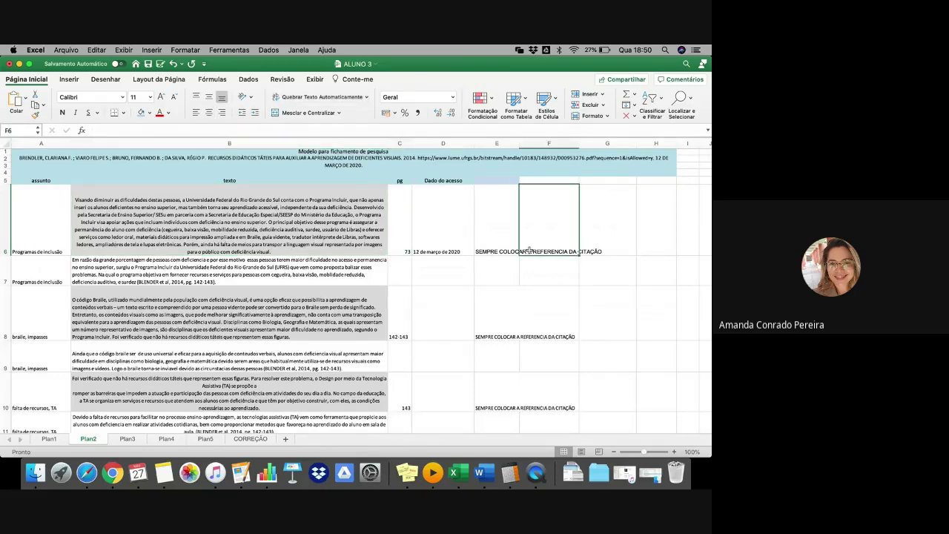
Step: Open the workbooks ALUNO 1.xlsx and ALUNO 2.xlsx from the downloads folder and minimise the ALUNO 3 workbook
{"action": "scroll", "coordinate": [530, 250], "scroll_direction": "down", "scroll_amount": 3}
{"action": "scroll", "coordinate": [529, 250], "scroll_direction": "right", "scroll_amount": 1}
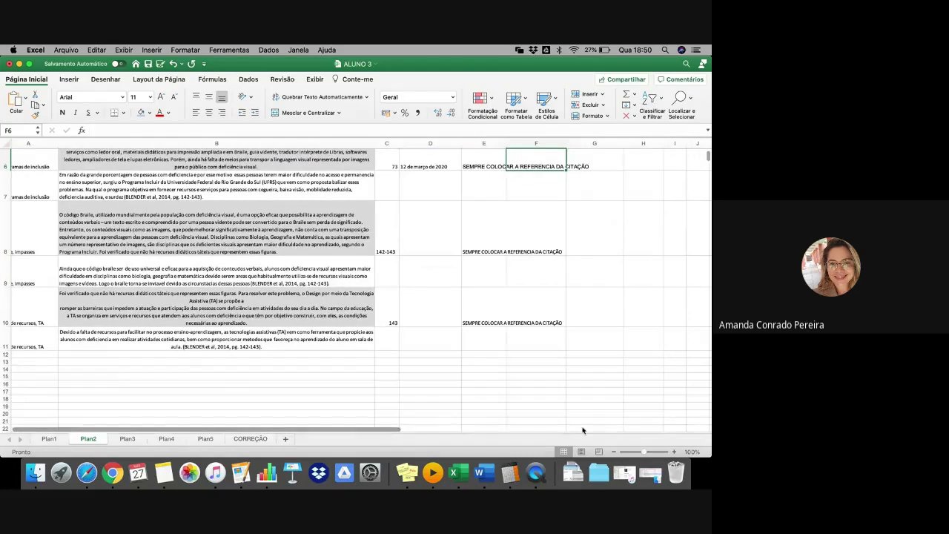
{"action": "left_click", "coordinate": [572, 473]}
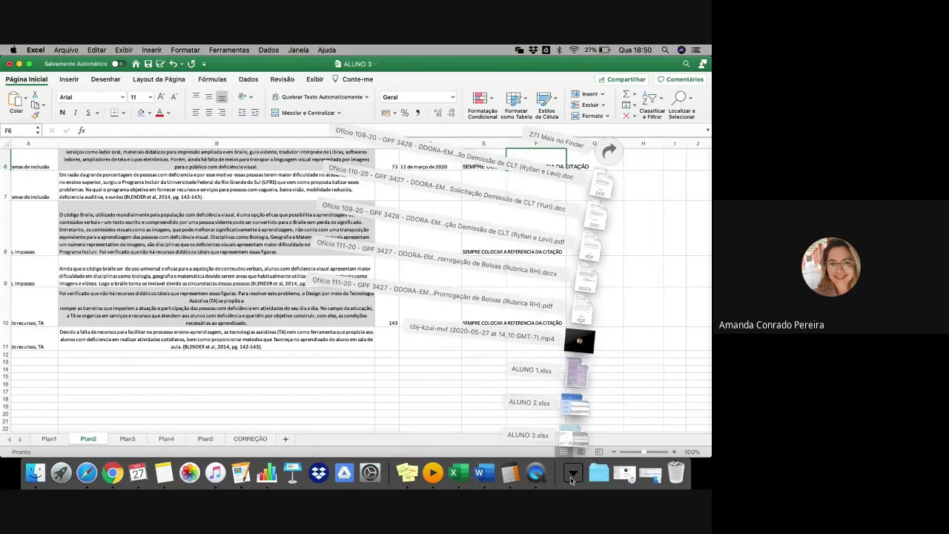
{"action": "left_click", "coordinate": [573, 362]}
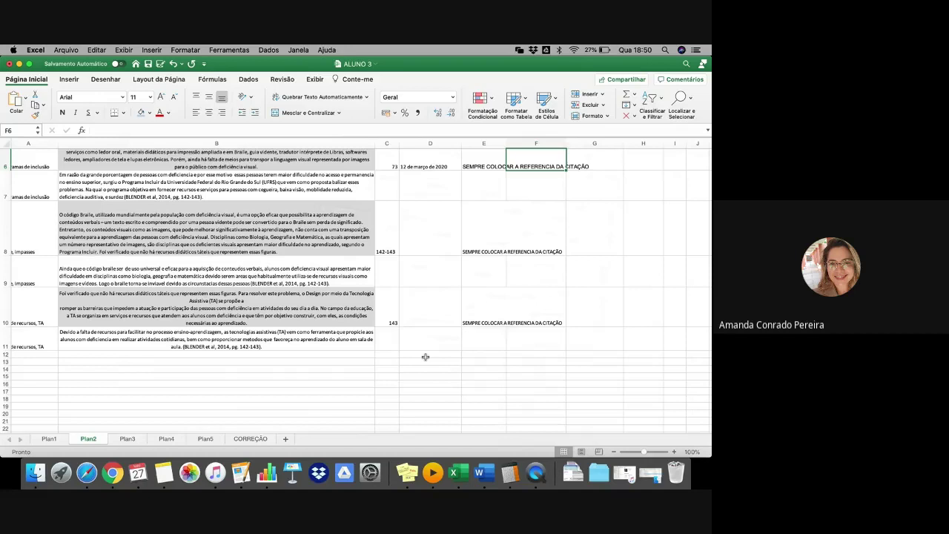
{"action": "left_click", "coordinate": [572, 473]}
{"action": "left_click", "coordinate": [579, 382]}
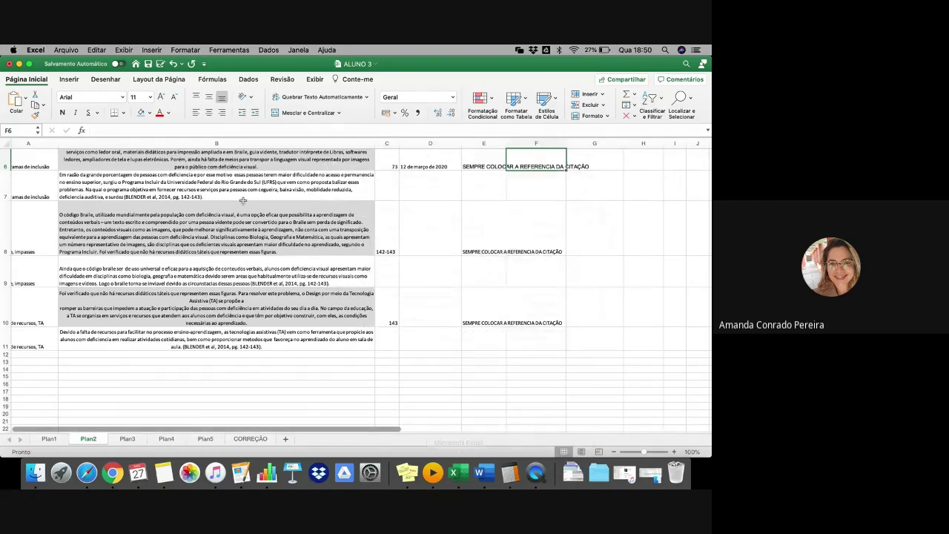
{"action": "left_click", "coordinate": [20, 63]}
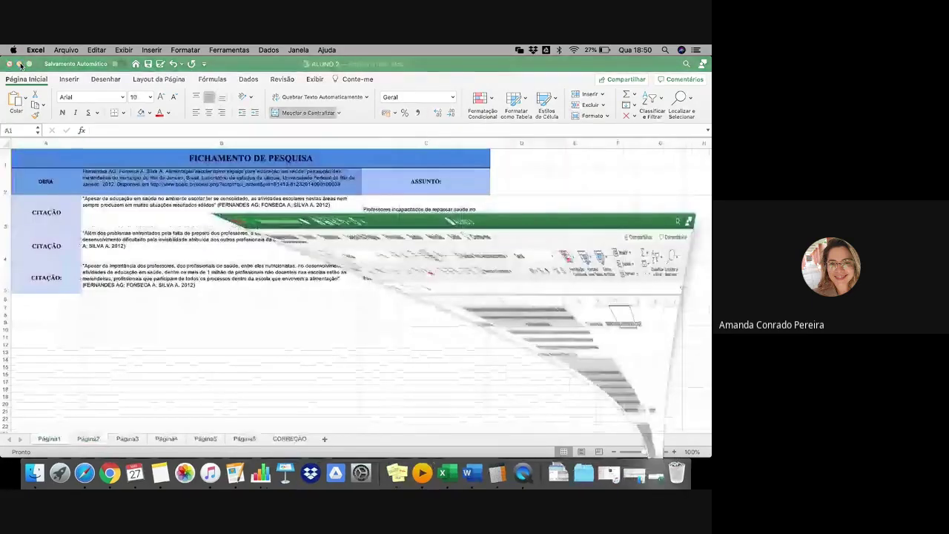
Step: Examine the work reference and the three "CITAÇÃO" labels on Página1 of ALUNO 2
{"action": "left_click", "coordinate": [131, 192]}
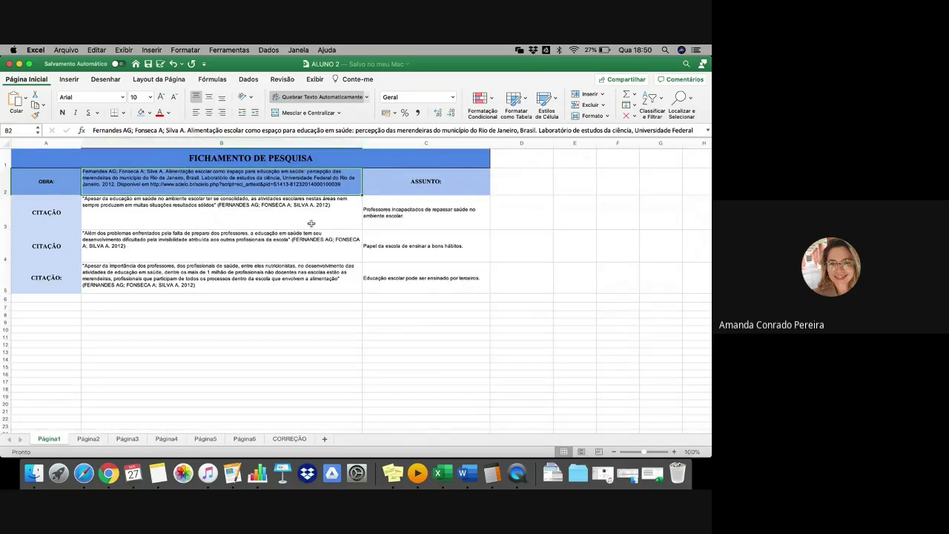
{"action": "left_click", "coordinate": [57, 213]}
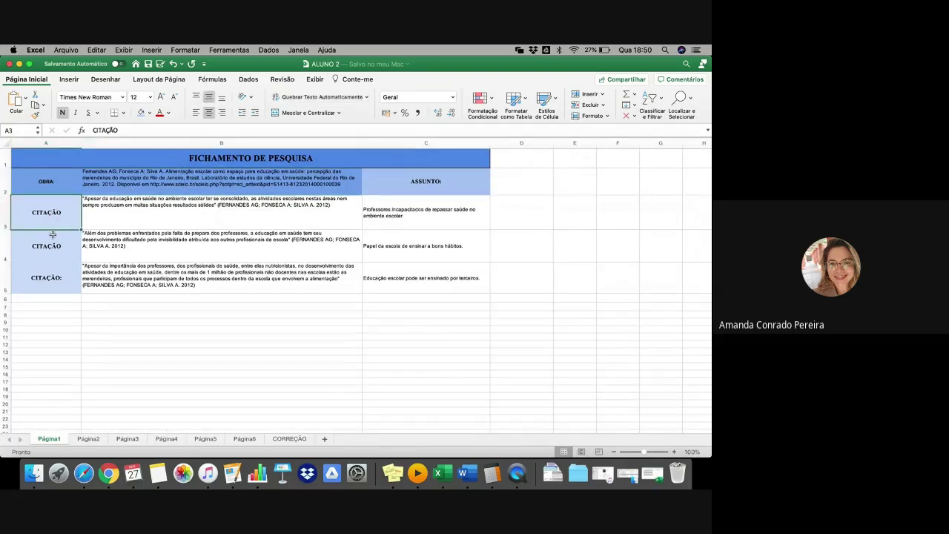
{"action": "left_click", "coordinate": [52, 239]}
{"action": "left_click", "coordinate": [51, 274]}
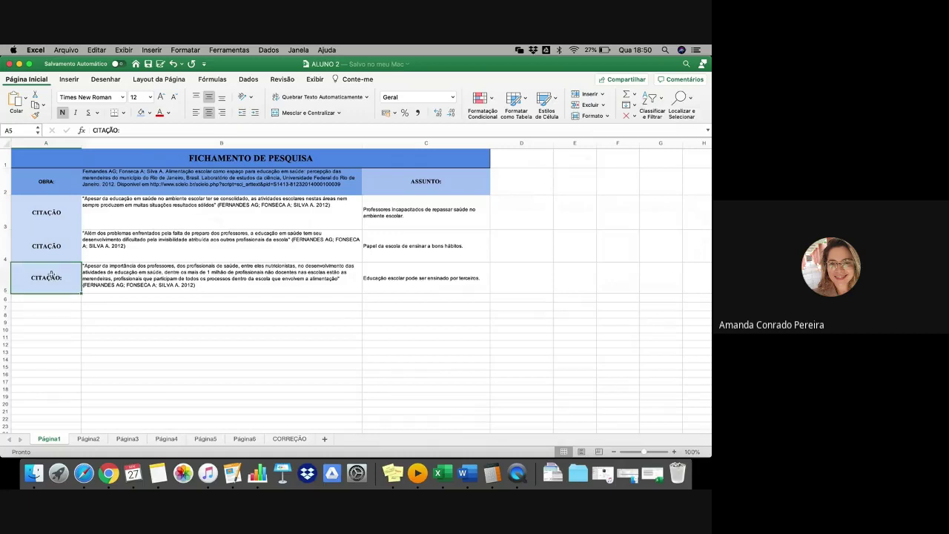
{"action": "left_click", "coordinate": [43, 208]}
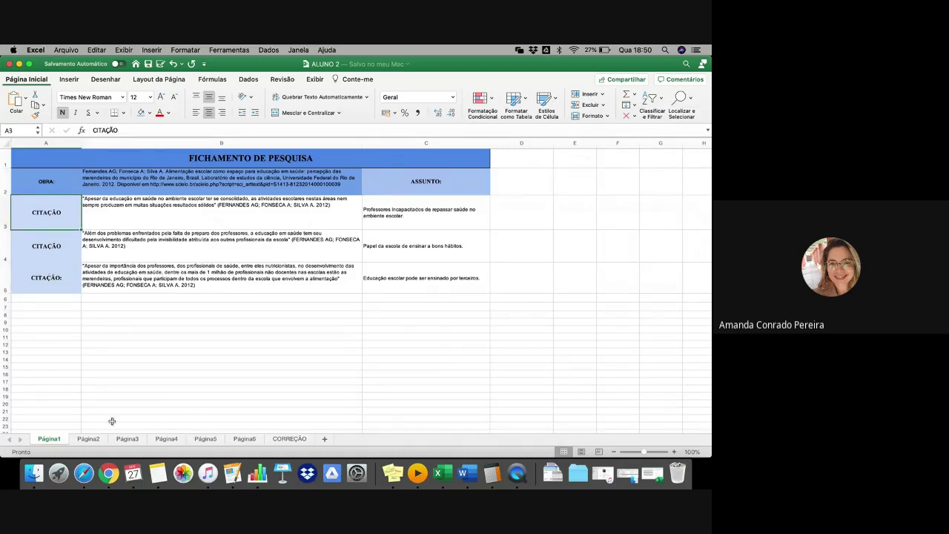
Step: Look through the fichamento sheets Página2, Página3 and Página4 of ALUNO 2
{"action": "left_click", "coordinate": [87, 439]}
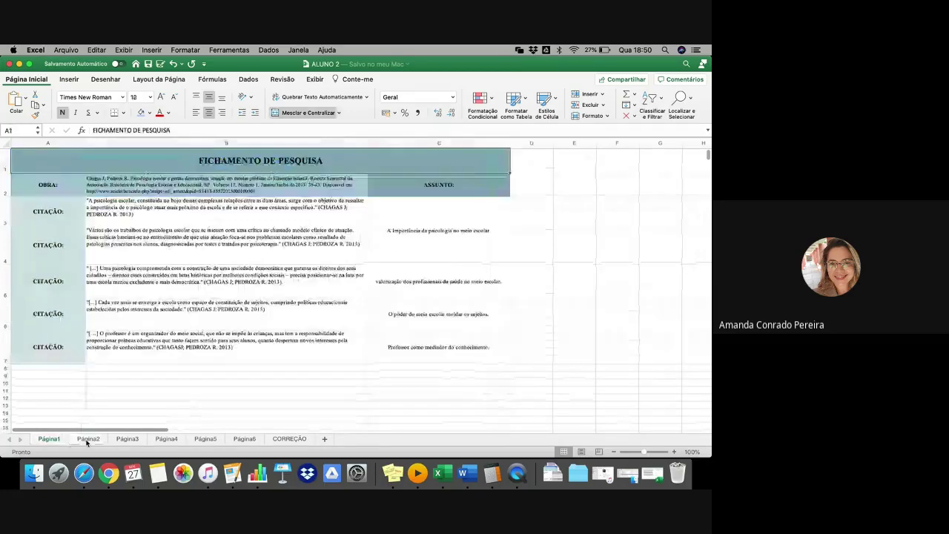
{"action": "left_click", "coordinate": [127, 439]}
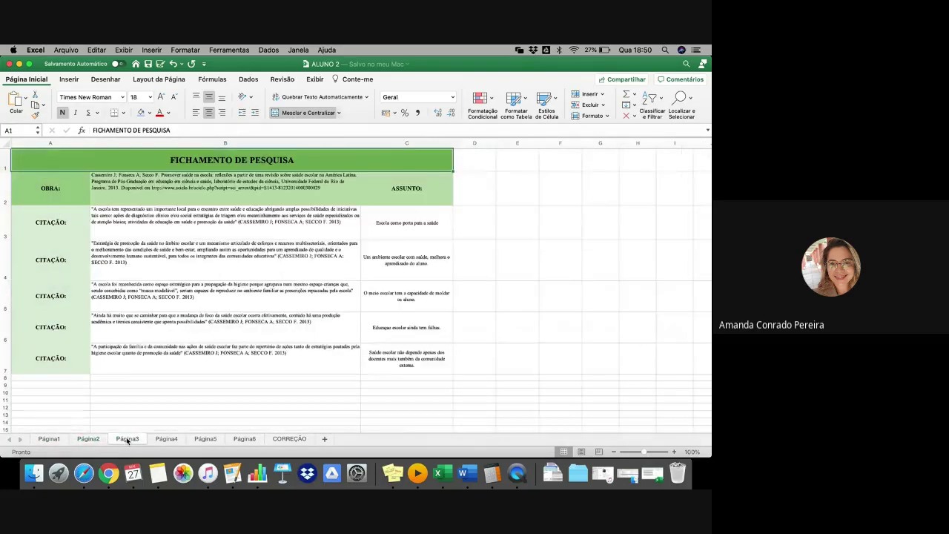
{"action": "left_click", "coordinate": [168, 441]}
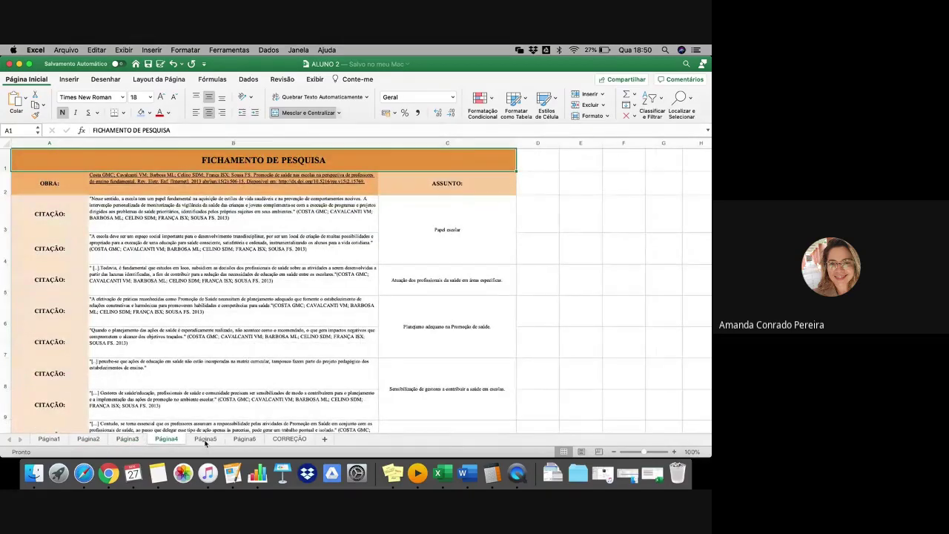
Step: Add the label "COMENTÁRIO" in cell A7 of Página5, below the last quotation
{"action": "left_click", "coordinate": [205, 440]}
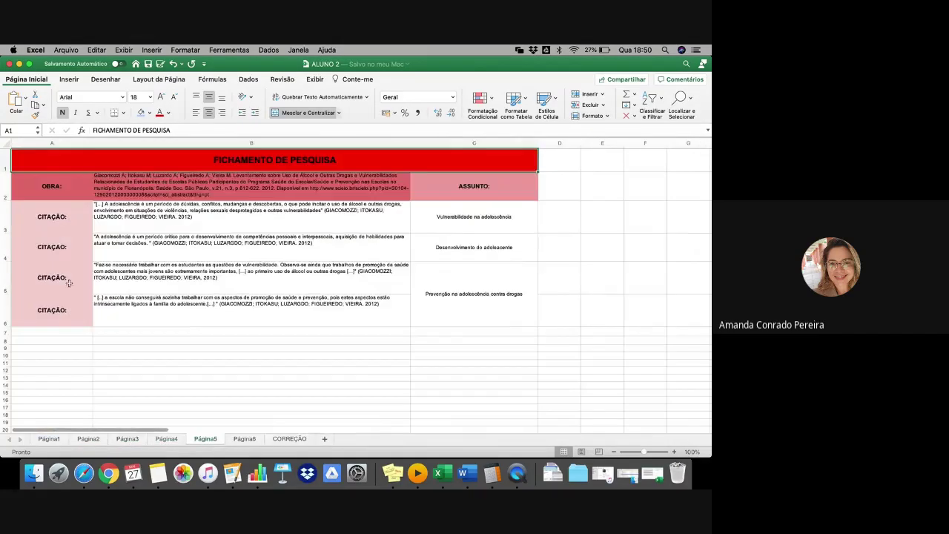
{"action": "left_click", "coordinate": [46, 329]}
{"action": "type", "text": "COM"}
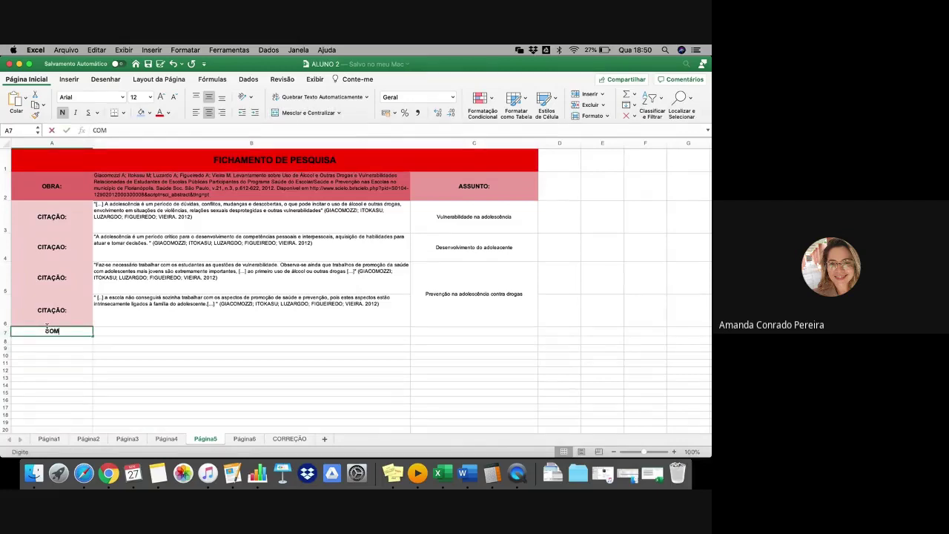
{"action": "type", "text": "E"}
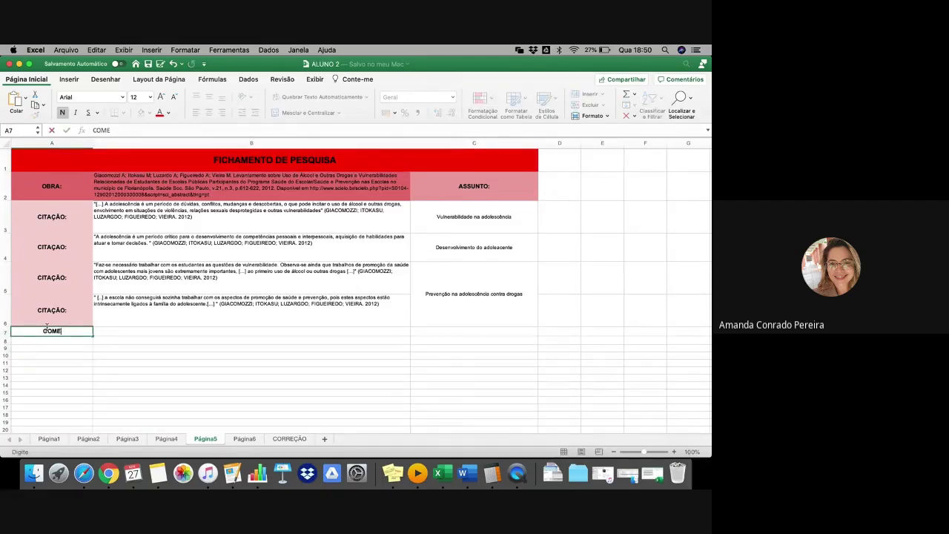
{"action": "type", "text": "NTÁRIO"}
{"action": "left_click", "coordinate": [123, 332]}
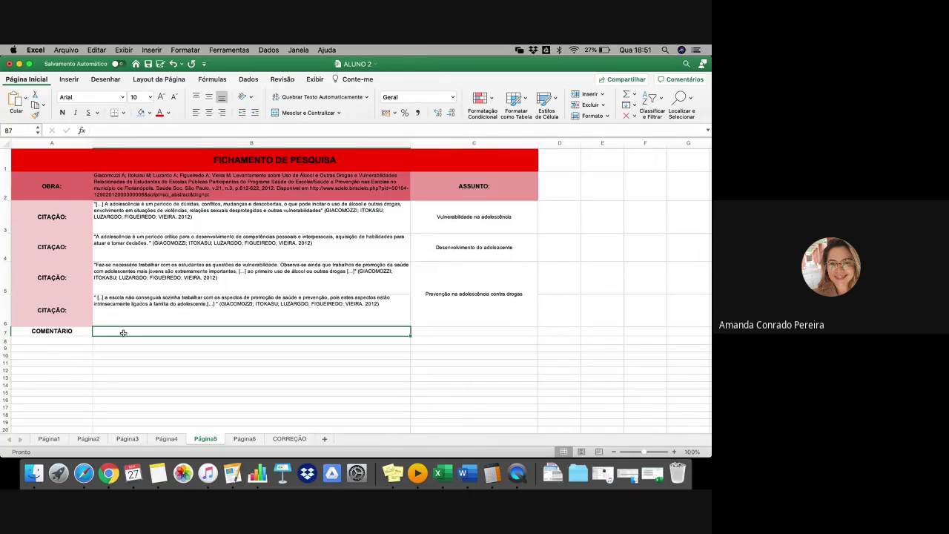
Step: Minimise ALUNO 2 and examine the "OBRA", "Comentário" and "Citação" rows on Planilha 1 of ALUNO 1
{"action": "left_click", "coordinate": [19, 65]}
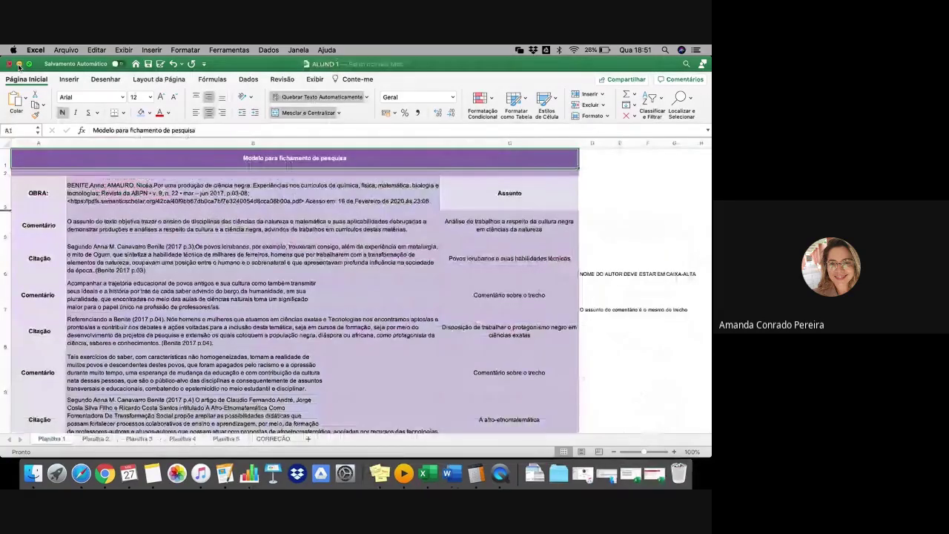
{"action": "left_click", "coordinate": [116, 229]}
{"action": "scroll", "coordinate": [116, 230], "scroll_direction": "down", "scroll_amount": 3}
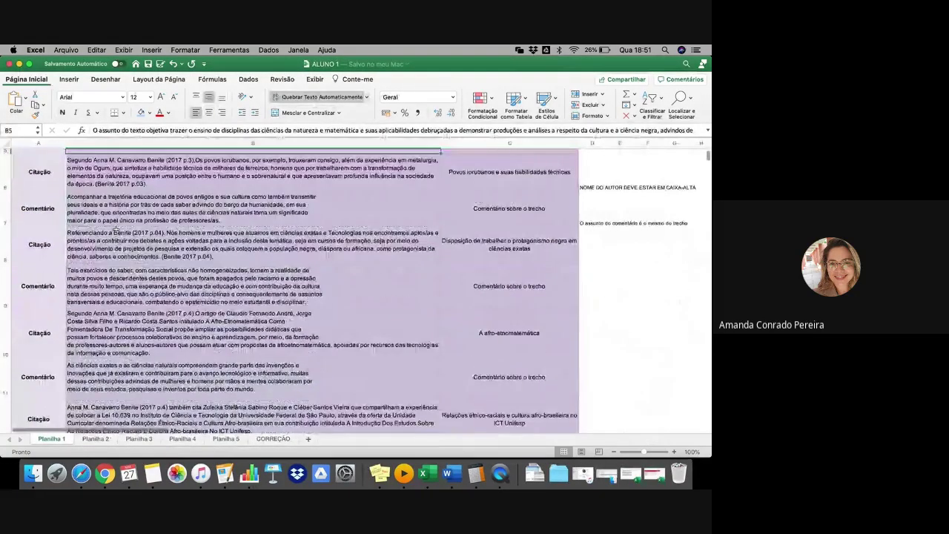
{"action": "scroll", "coordinate": [116, 230], "scroll_direction": "up", "scroll_amount": 3}
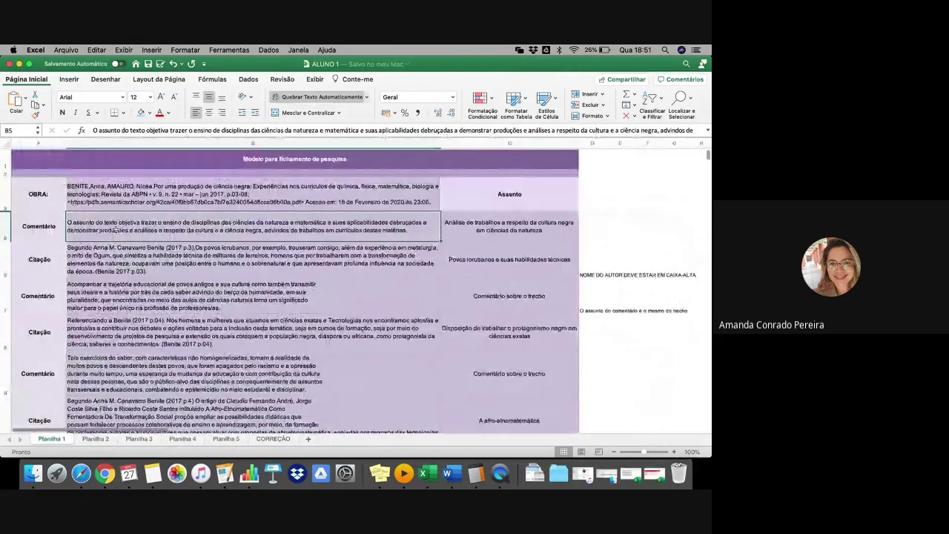
{"action": "left_click", "coordinate": [37, 208]}
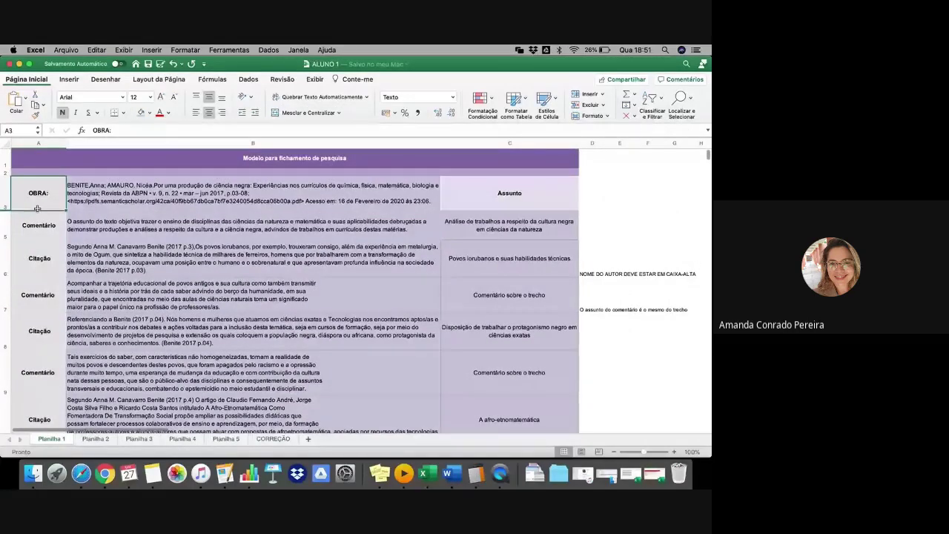
{"action": "left_click", "coordinate": [39, 255]}
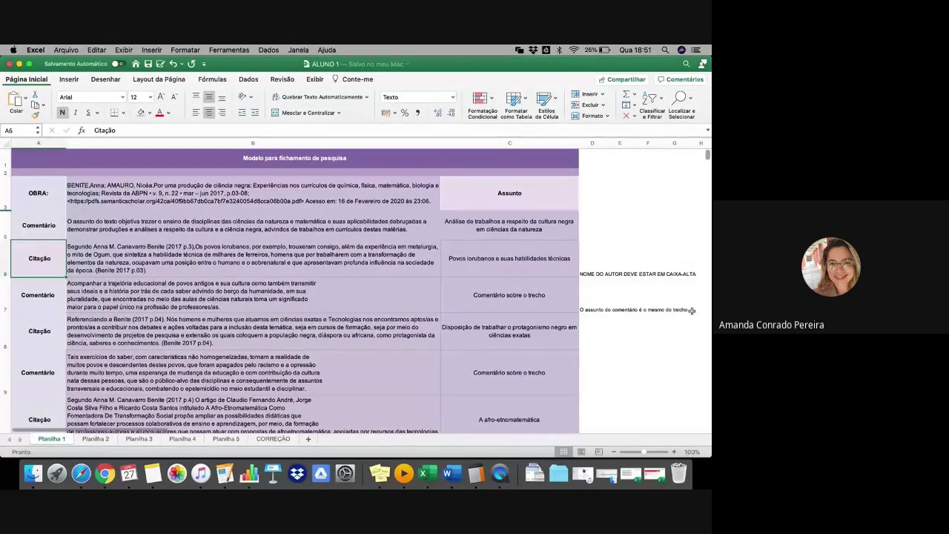
Step: Examine the author citation closing the row 6 quotation and the row 18 quotation with its subject
{"action": "double_click", "coordinate": [106, 269]}
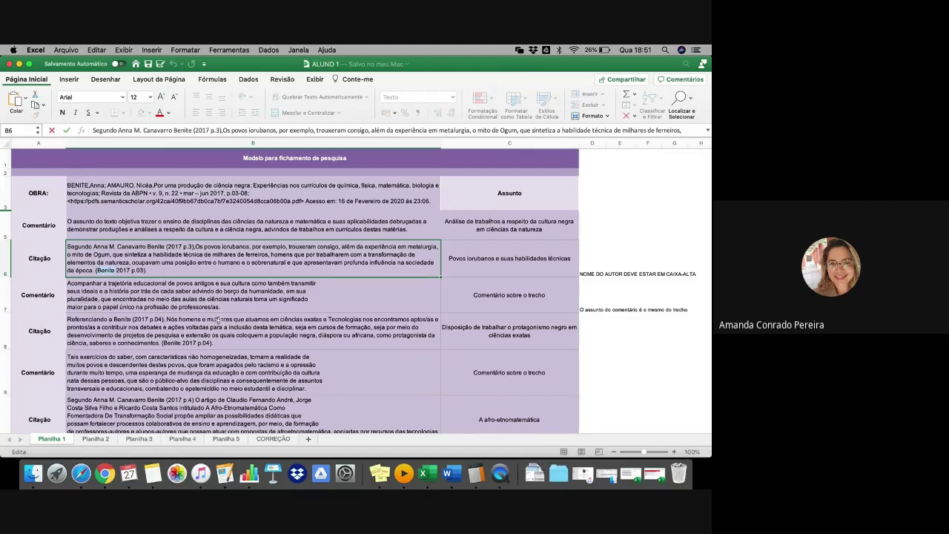
{"action": "scroll", "coordinate": [217, 319], "scroll_direction": "down", "scroll_amount": 1}
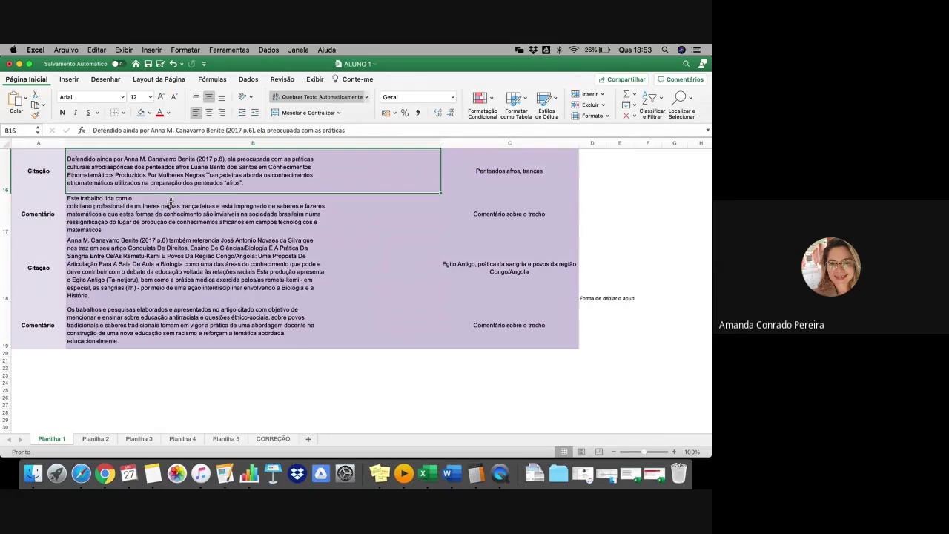
{"action": "left_click", "coordinate": [224, 267]}
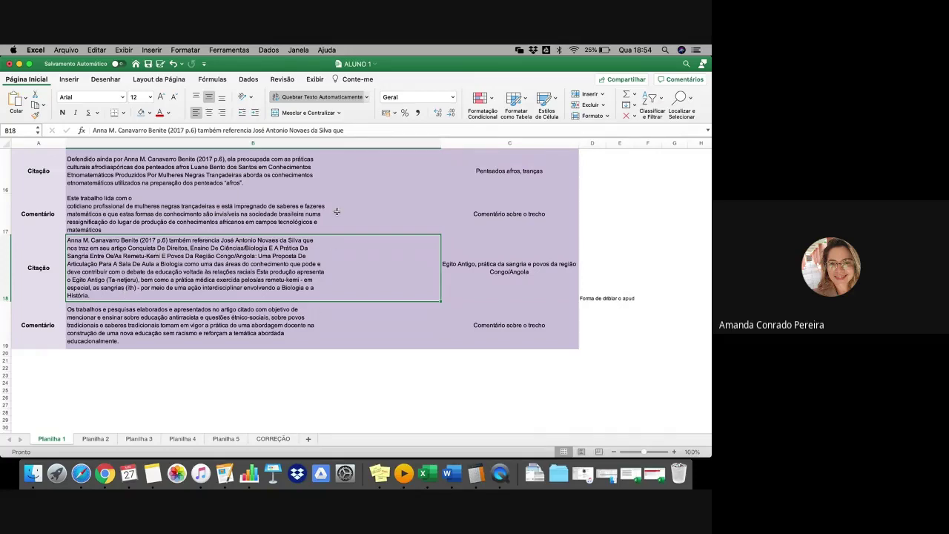
{"action": "left_click", "coordinate": [506, 292]}
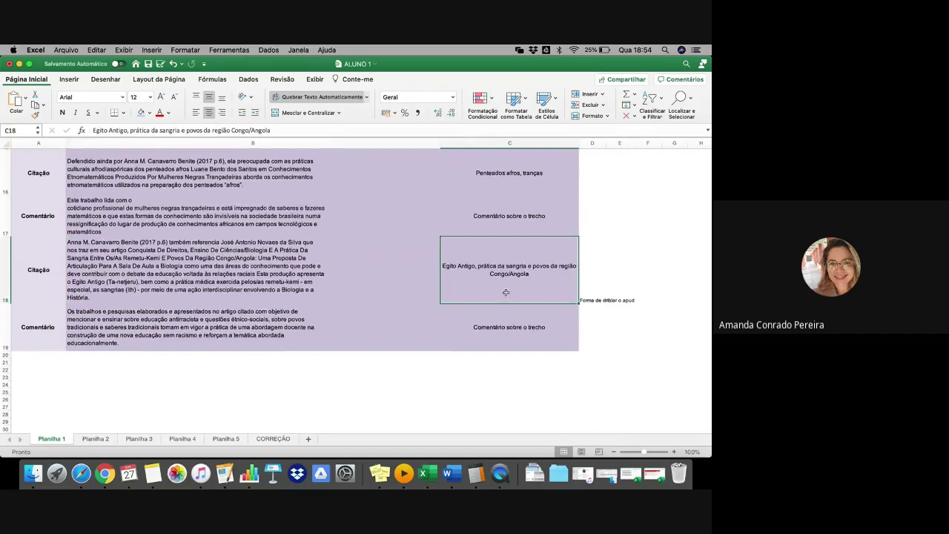
Step: Review the alternating quotations, comments and subjects on Planilha 1 from row 18 back up to the work reference
{"action": "scroll", "coordinate": [506, 292], "scroll_direction": "up", "scroll_amount": 10}
{"action": "scroll", "coordinate": [506, 292], "scroll_direction": "up", "scroll_amount": 1}
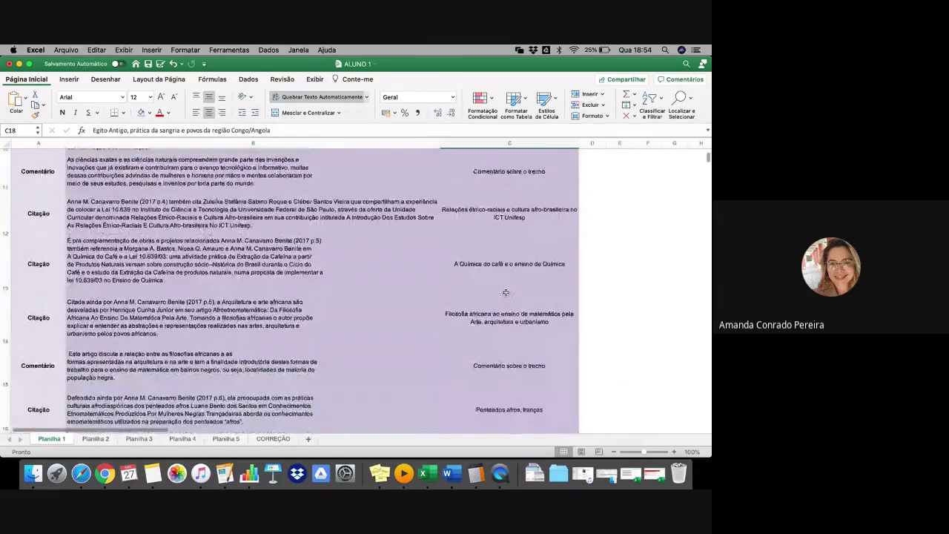
{"action": "scroll", "coordinate": [506, 292], "scroll_direction": "down", "scroll_amount": 5}
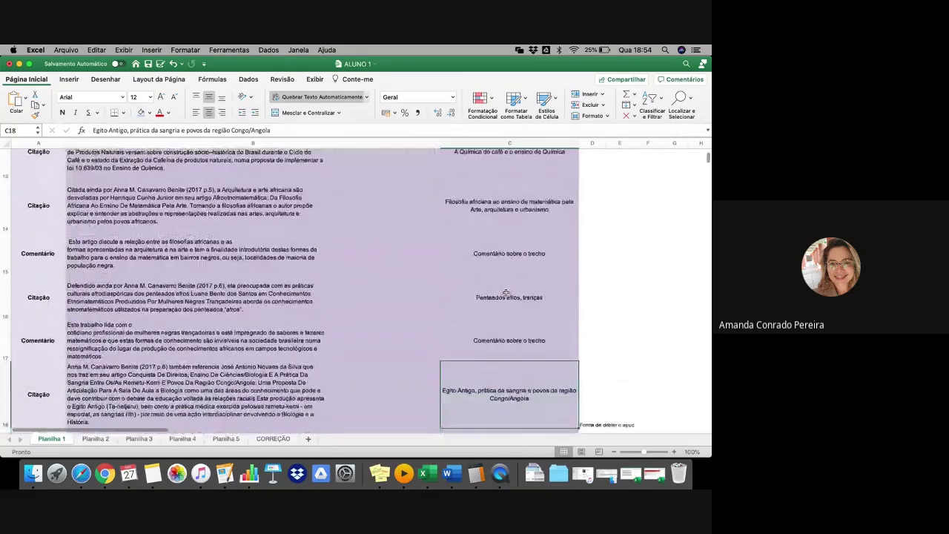
{"action": "scroll", "coordinate": [505, 292], "scroll_direction": "up", "scroll_amount": 10}
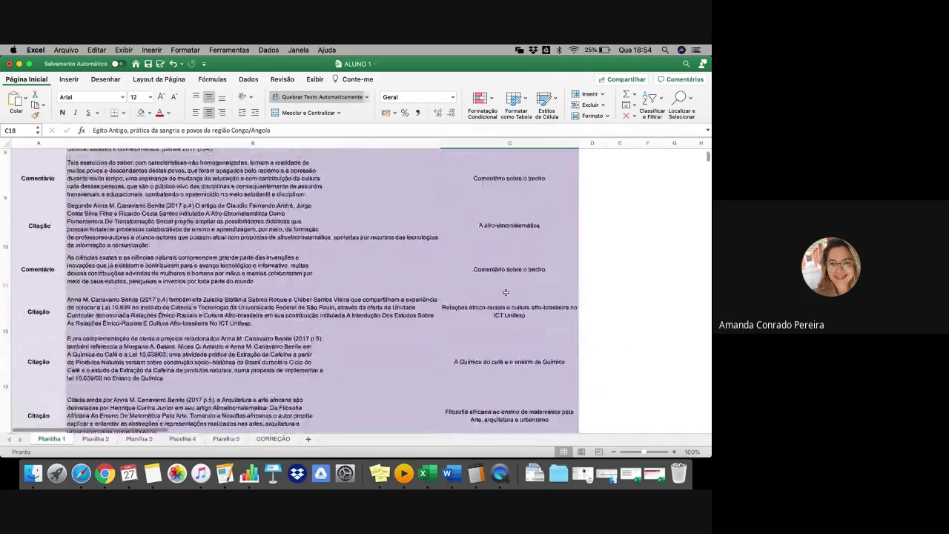
{"action": "scroll", "coordinate": [505, 292], "scroll_direction": "up", "scroll_amount": 6}
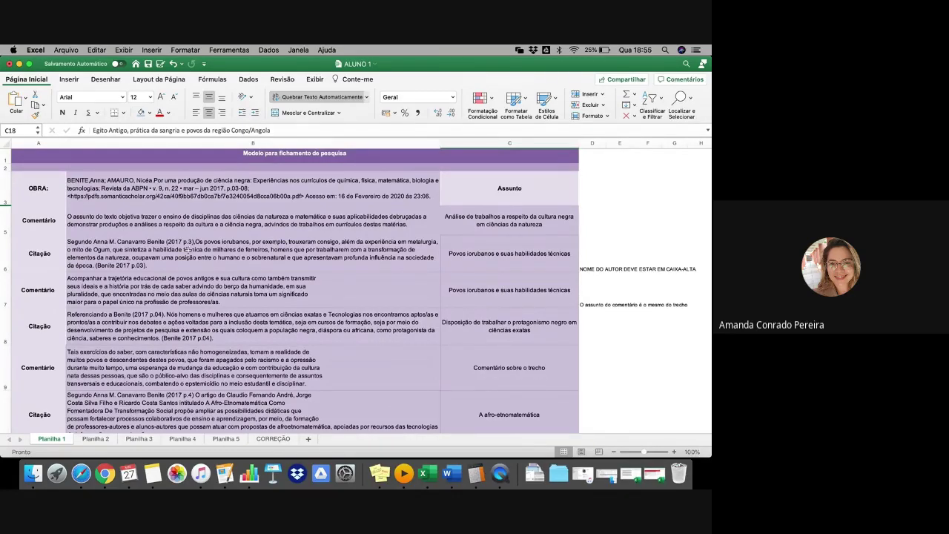
Step: Compare how the author is introduced in the quotations of rows 6, 8, 10 and 12, continuing to row 14
{"action": "left_click", "coordinate": [151, 263]}
{"action": "left_click", "coordinate": [165, 327]}
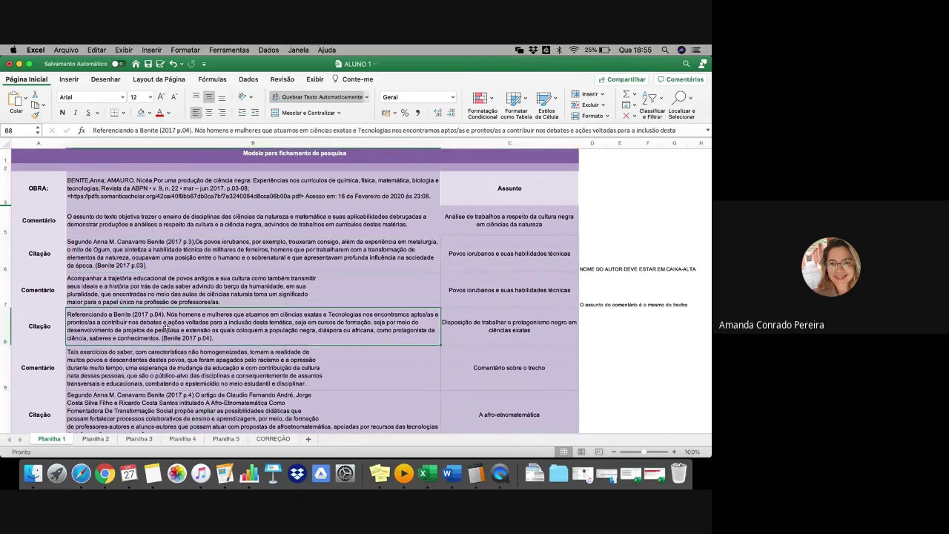
{"action": "scroll", "coordinate": [167, 330], "scroll_direction": "down", "scroll_amount": 2}
{"action": "left_click", "coordinate": [180, 358]}
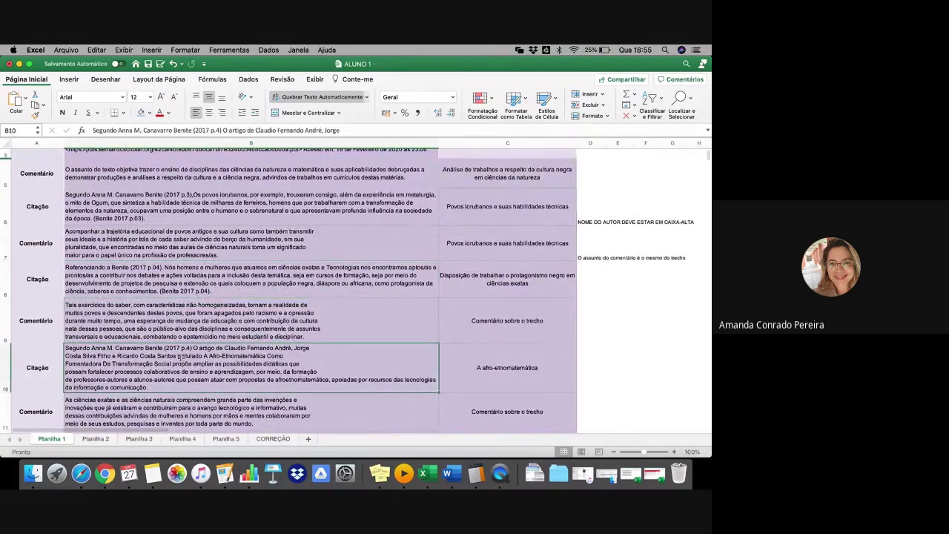
{"action": "scroll", "coordinate": [175, 337], "scroll_direction": "down", "scroll_amount": 3}
{"action": "left_click", "coordinate": [170, 354]}
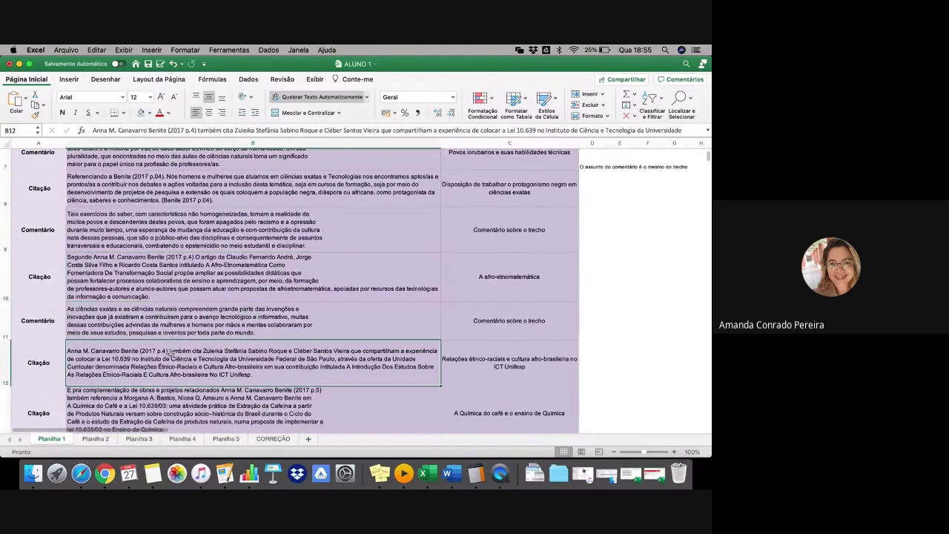
{"action": "scroll", "coordinate": [170, 354], "scroll_direction": "down", "scroll_amount": 3}
{"action": "scroll", "coordinate": [169, 354], "scroll_direction": "down", "scroll_amount": 2}
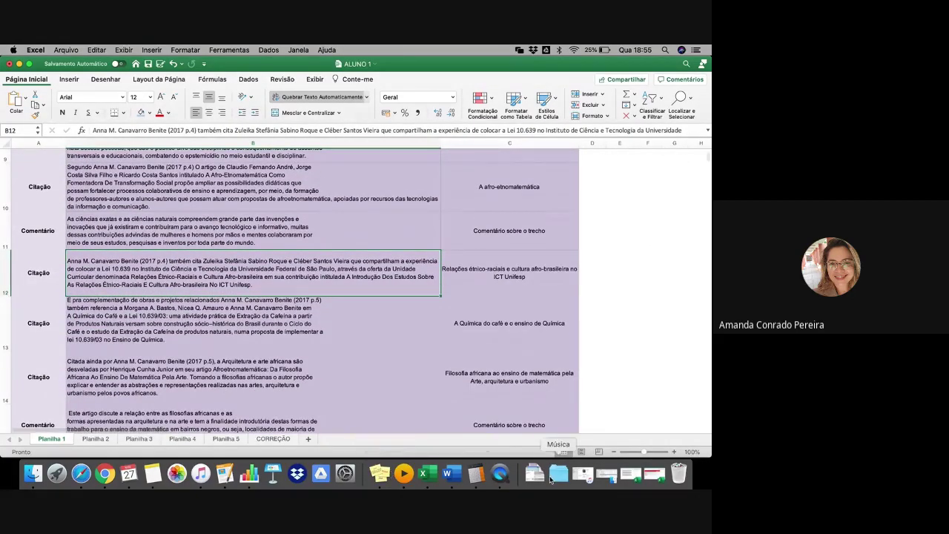
Step: Switch to the Google Meet call in Safari and stop presenting the screen
{"action": "left_click", "coordinate": [74, 474]}
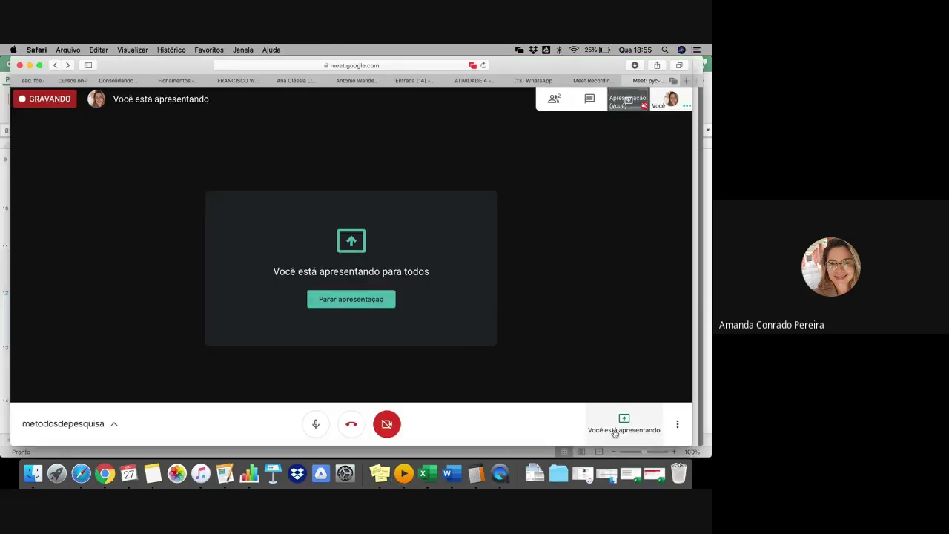
{"action": "left_click", "coordinate": [626, 428]}
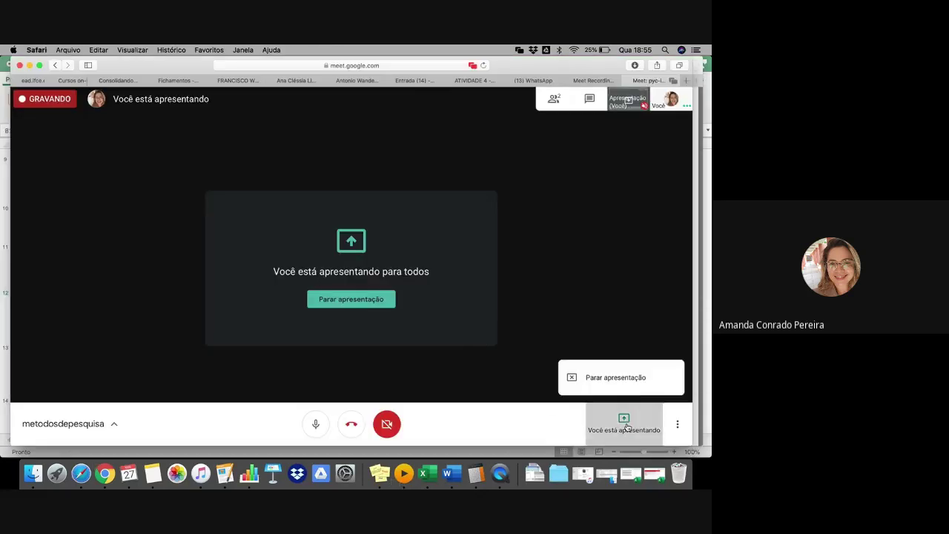
{"action": "left_click", "coordinate": [605, 378]}
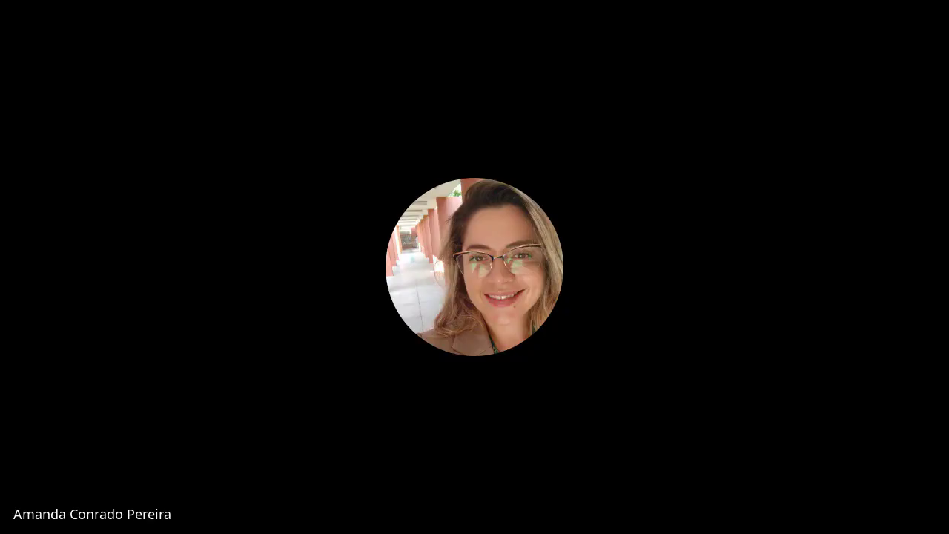